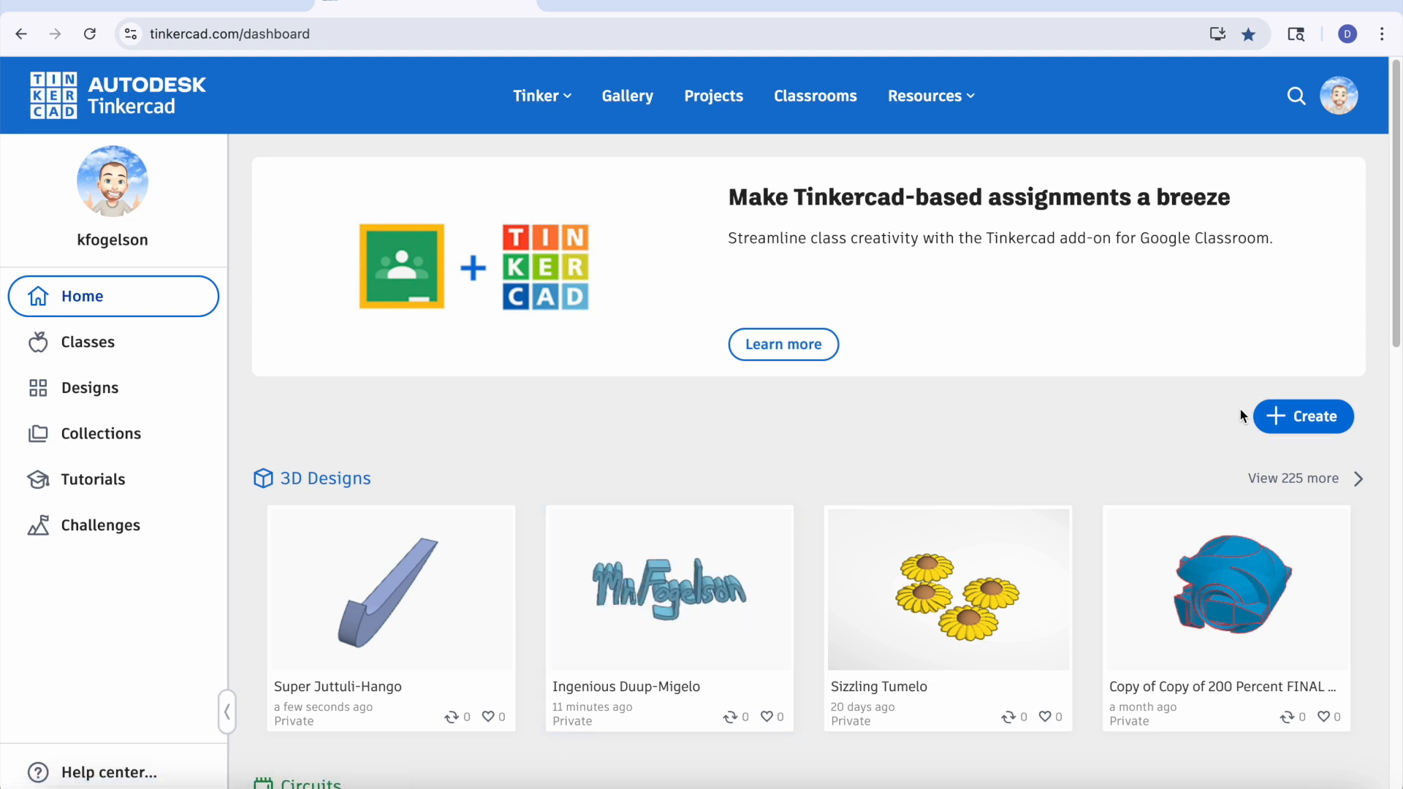
Create a new 3D design and display the Shape Generators collection in the shapes library.
left_click(1271, 421)
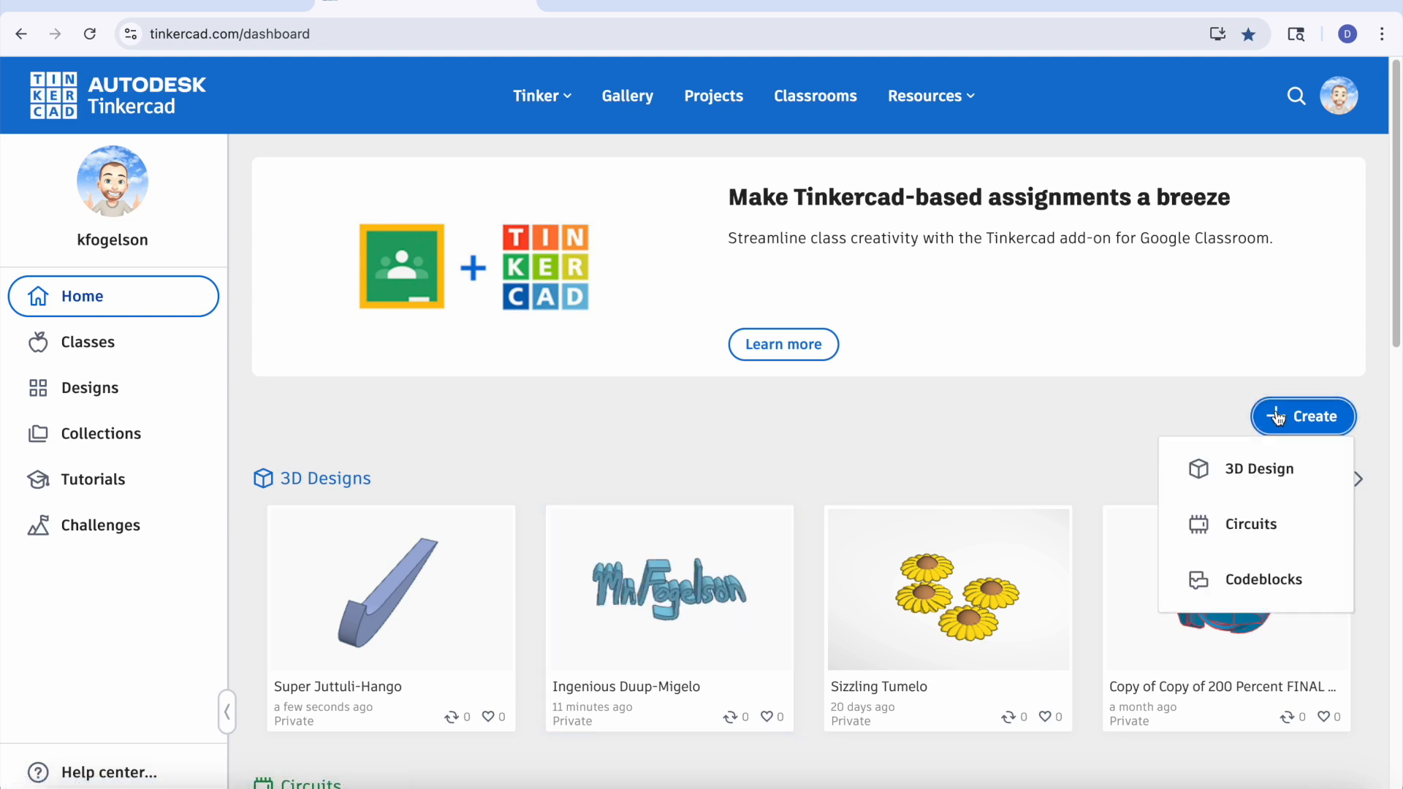
left_click(1268, 468)
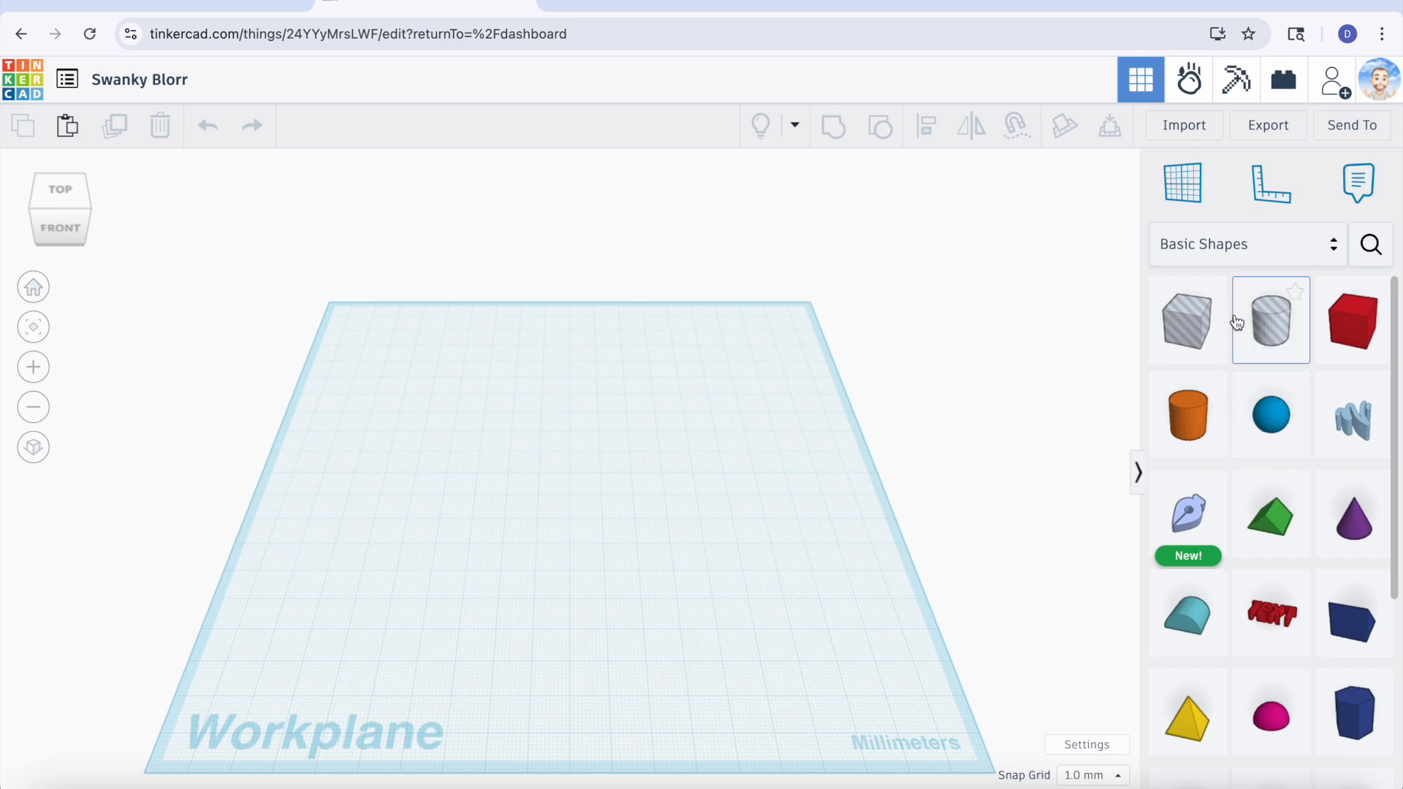
left_click(1242, 249)
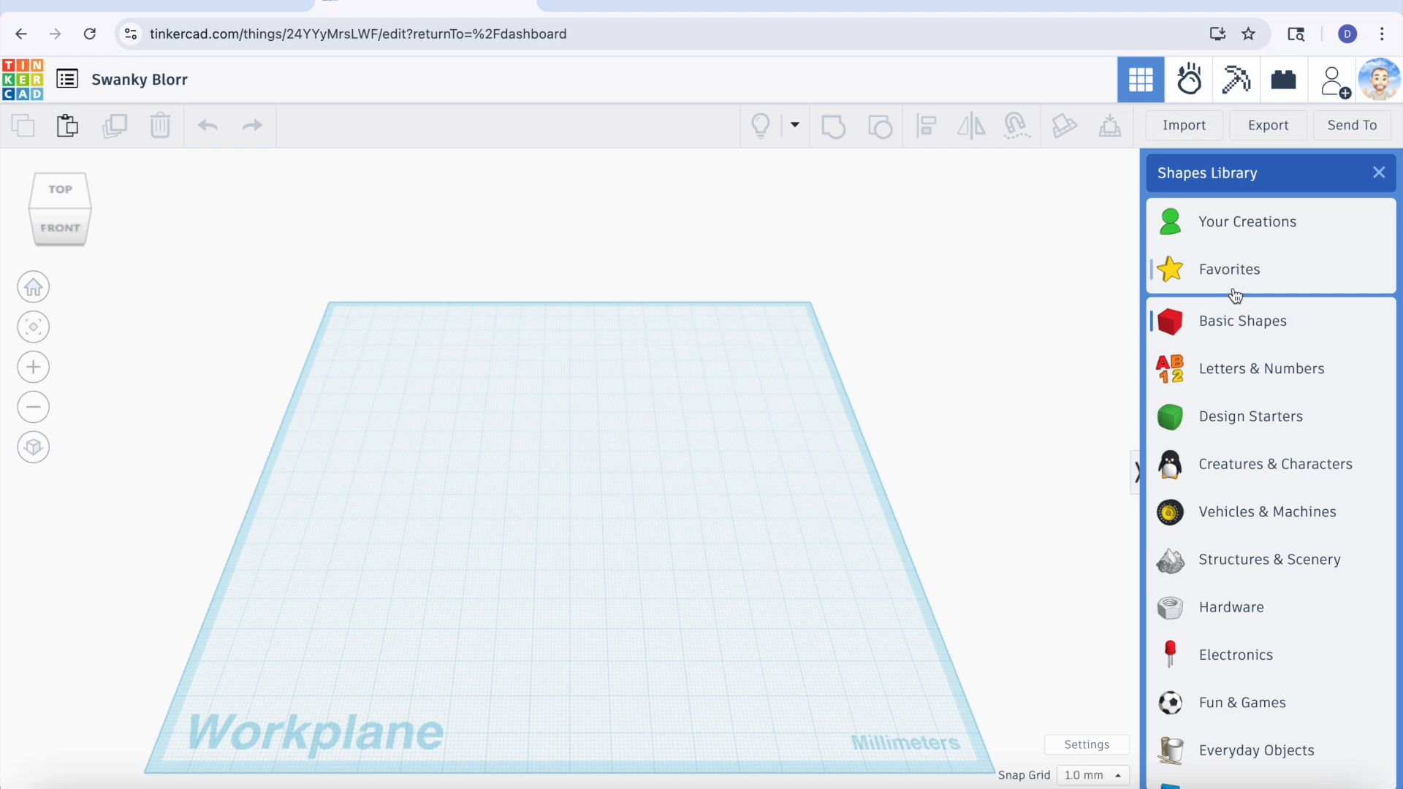
scroll(1233, 301, "down", 2)
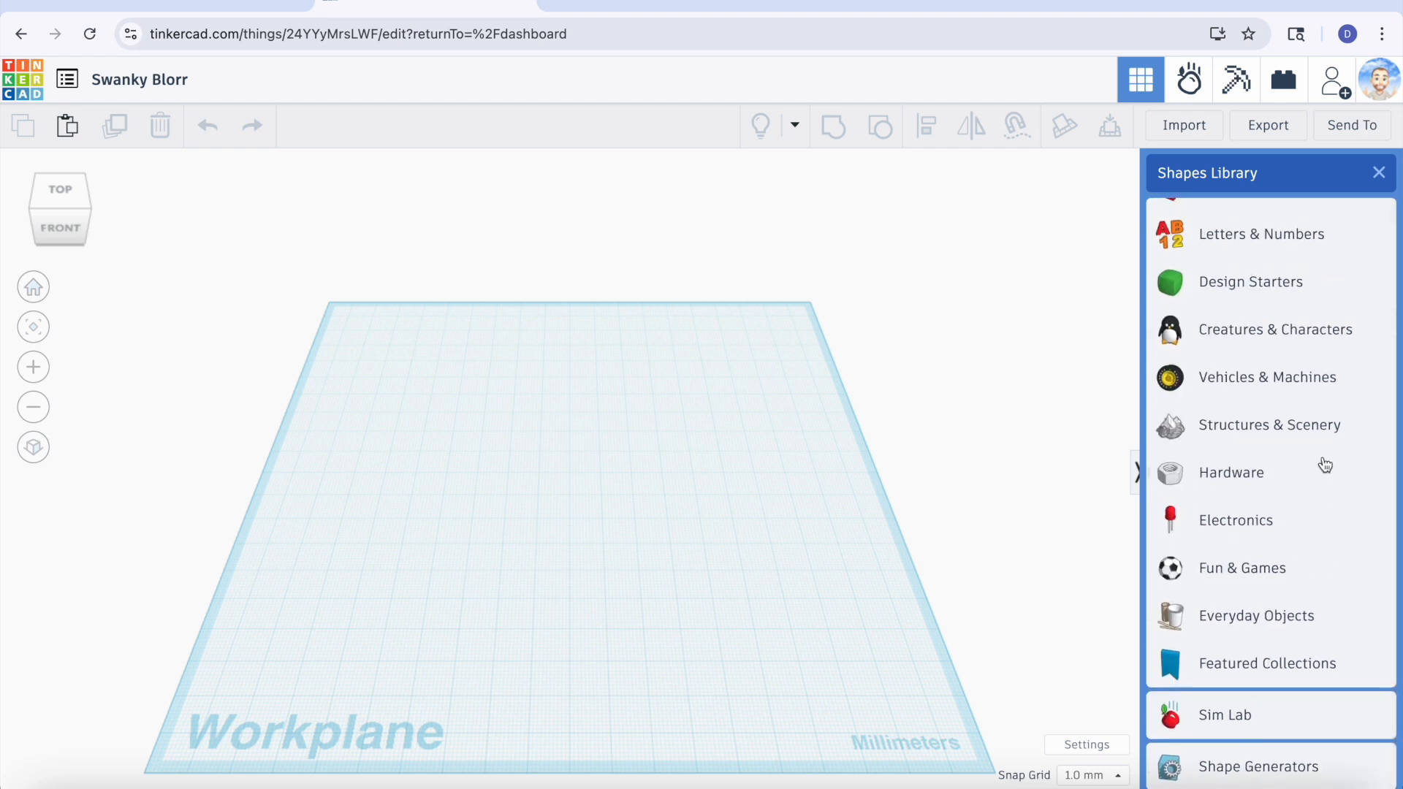
scroll(1320, 467, "up", 2)
scroll(1319, 470, "down", 2)
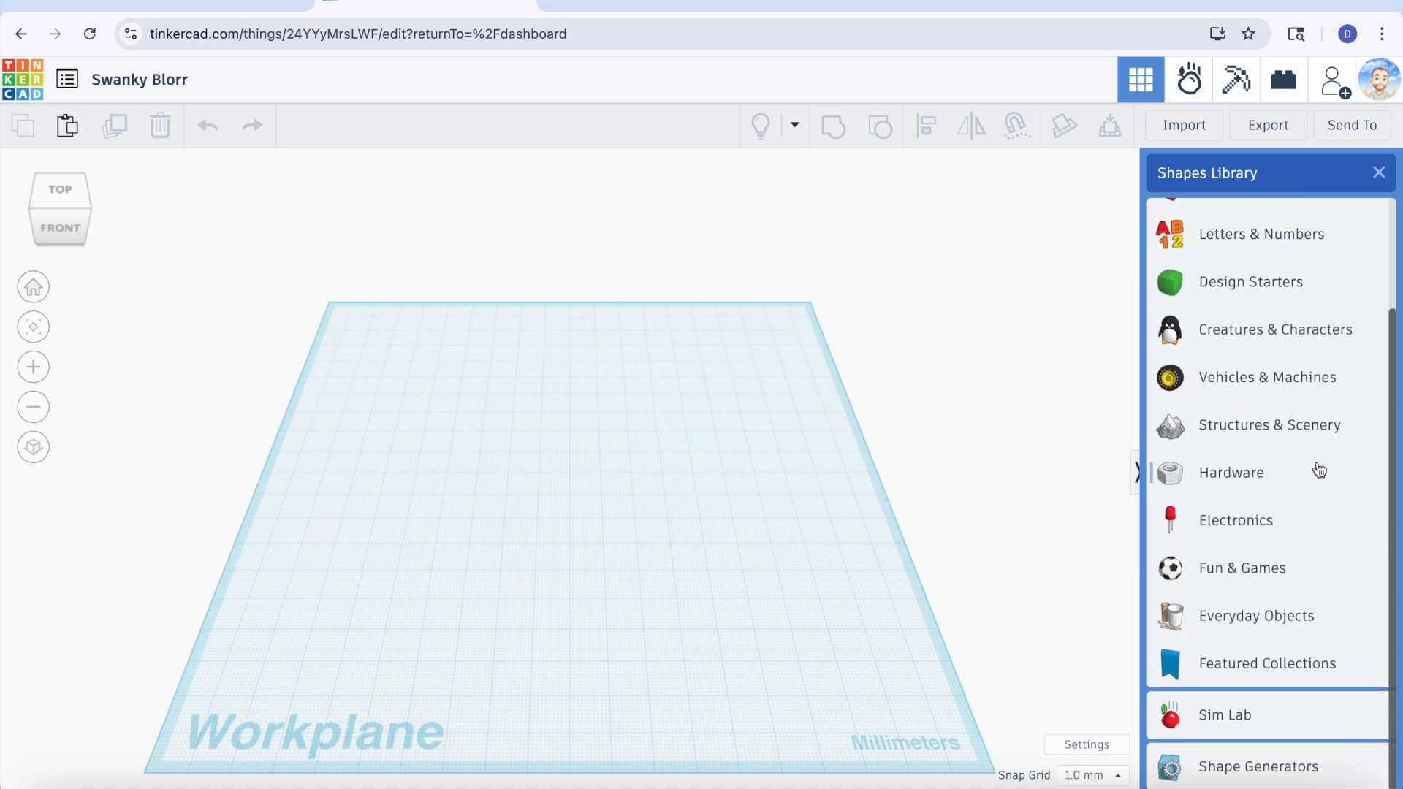
mouse_move(1394, 528)
left_mouse_down()
mouse_move(1393, 470)
mouse_move(1393, 531)
left_mouse_up()
left_click(1263, 766)
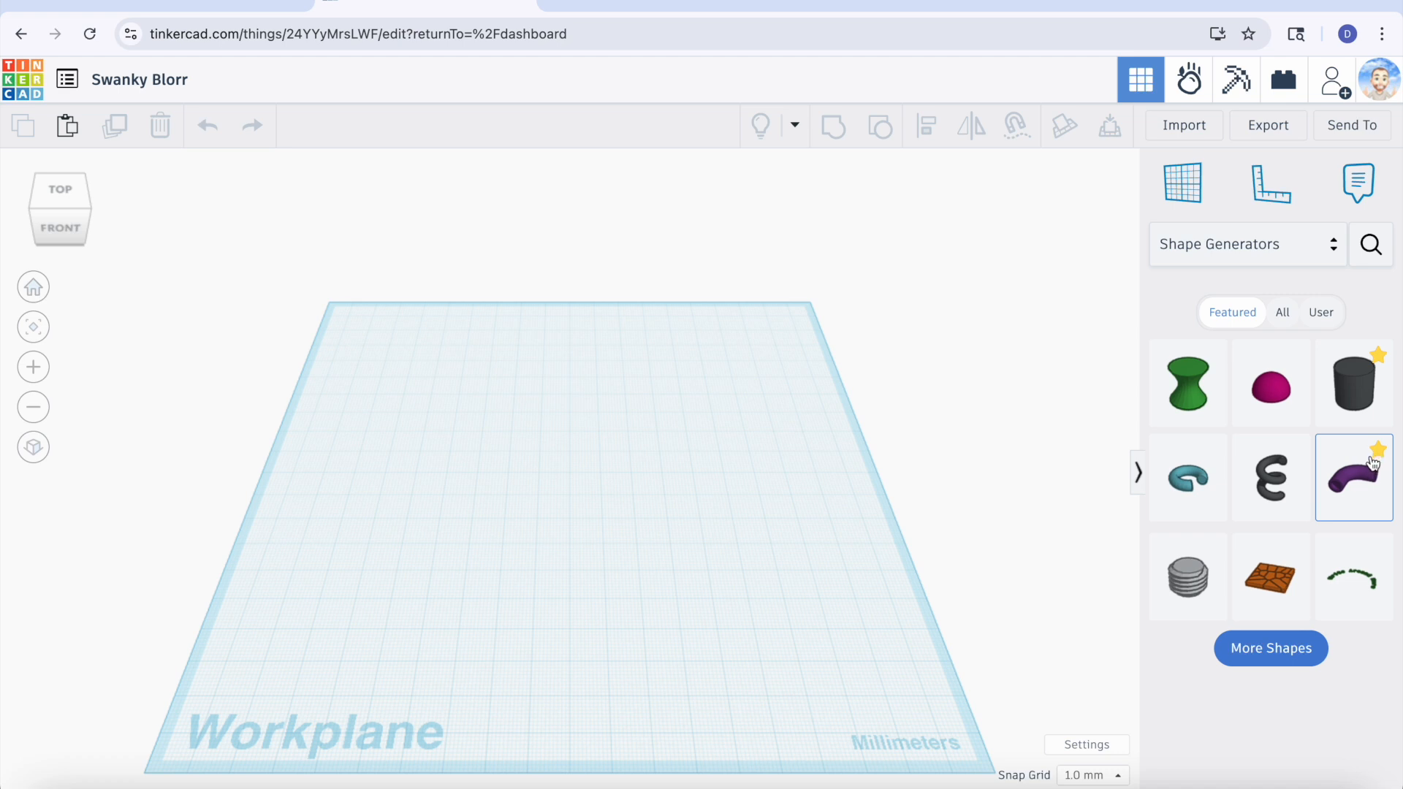
Look through the Favorites collection and return to the Shape Generators collection.
left_click(1331, 252)
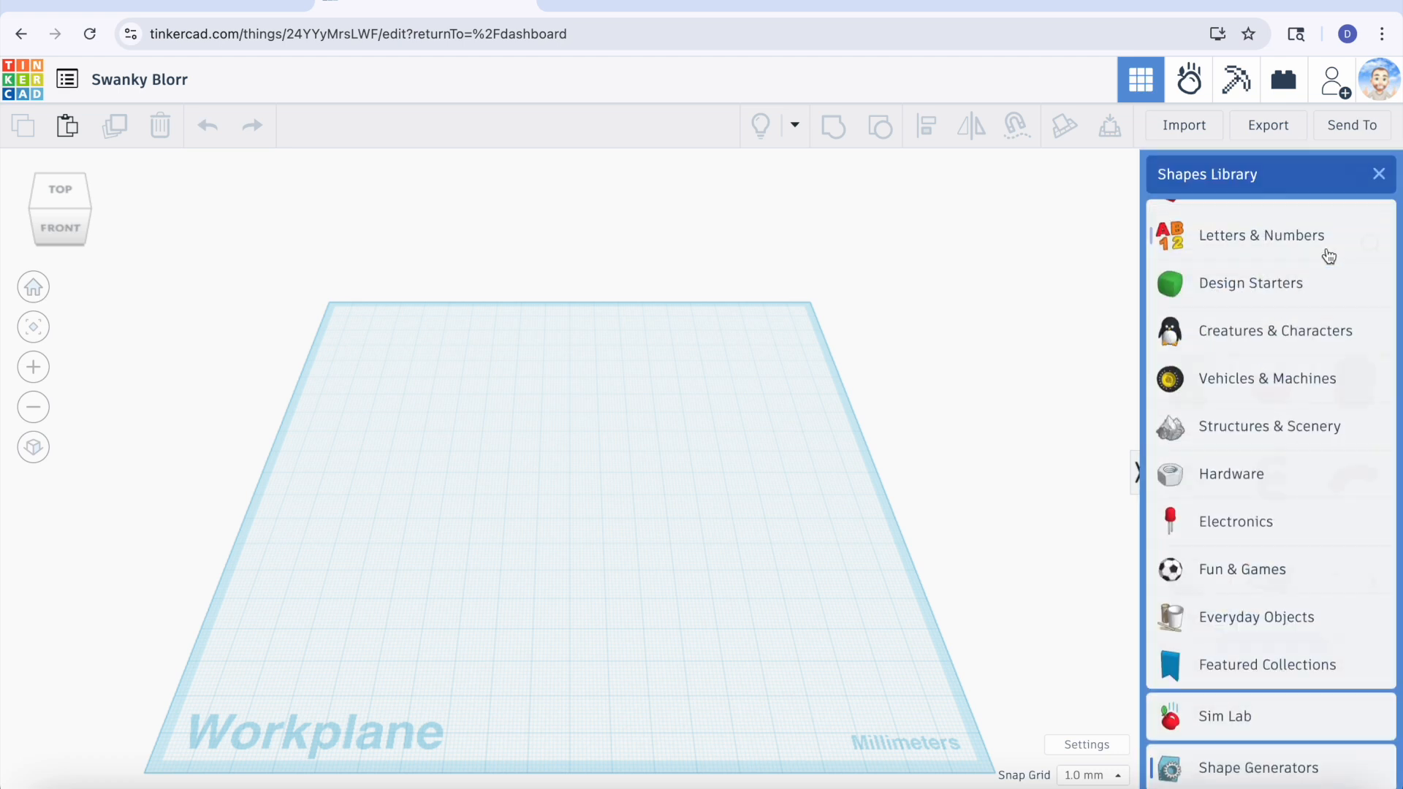
scroll(1313, 380, "down", 1)
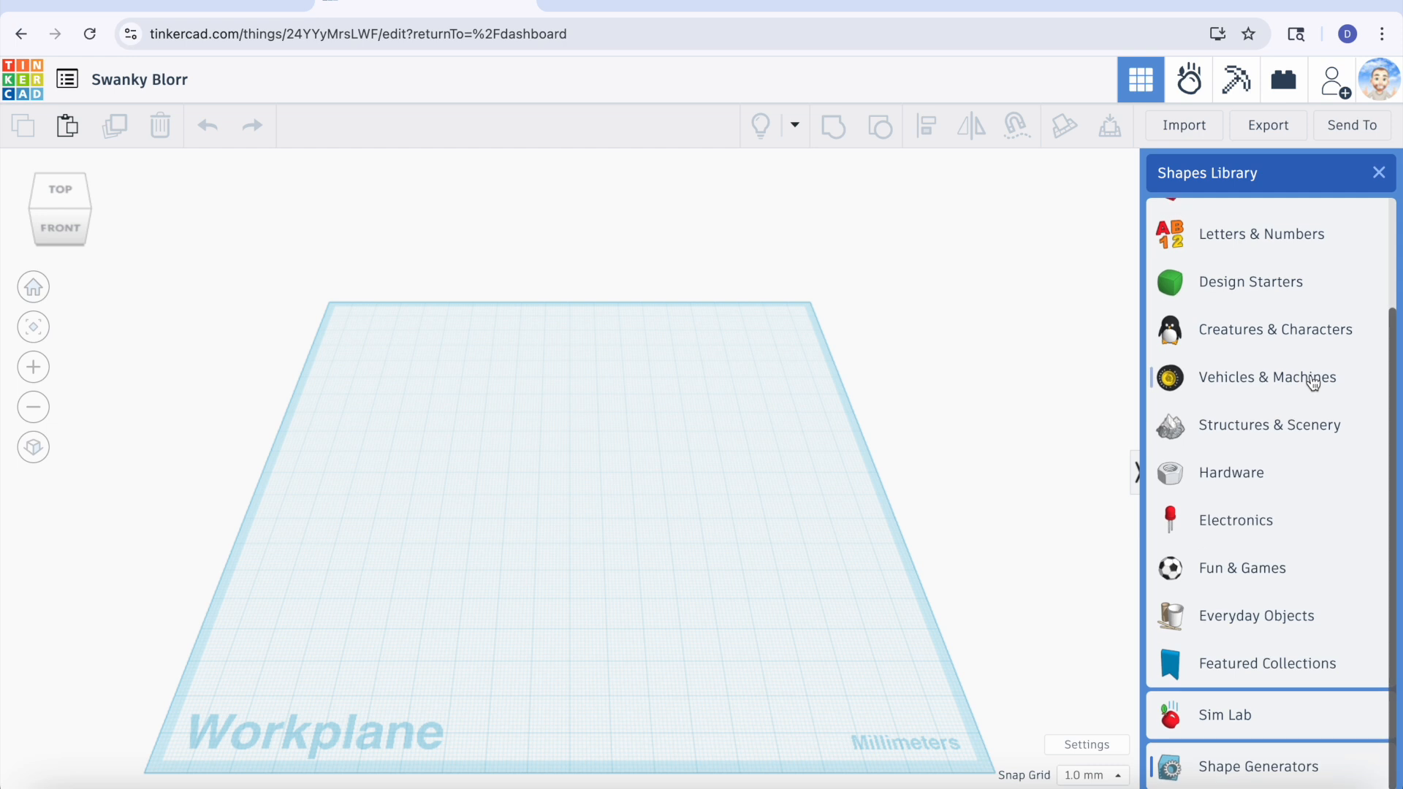
scroll(1313, 380, "up", 2)
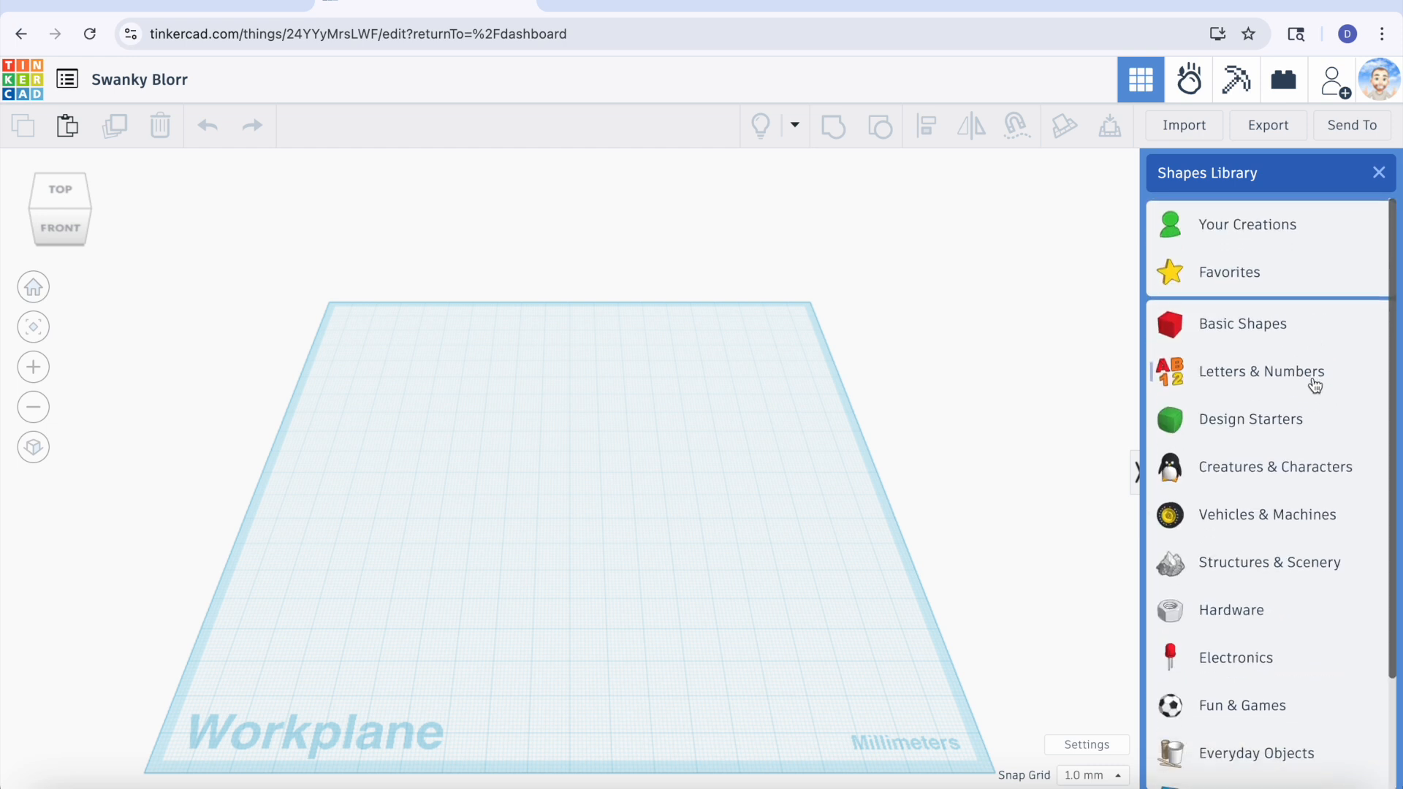
left_click(1247, 273)
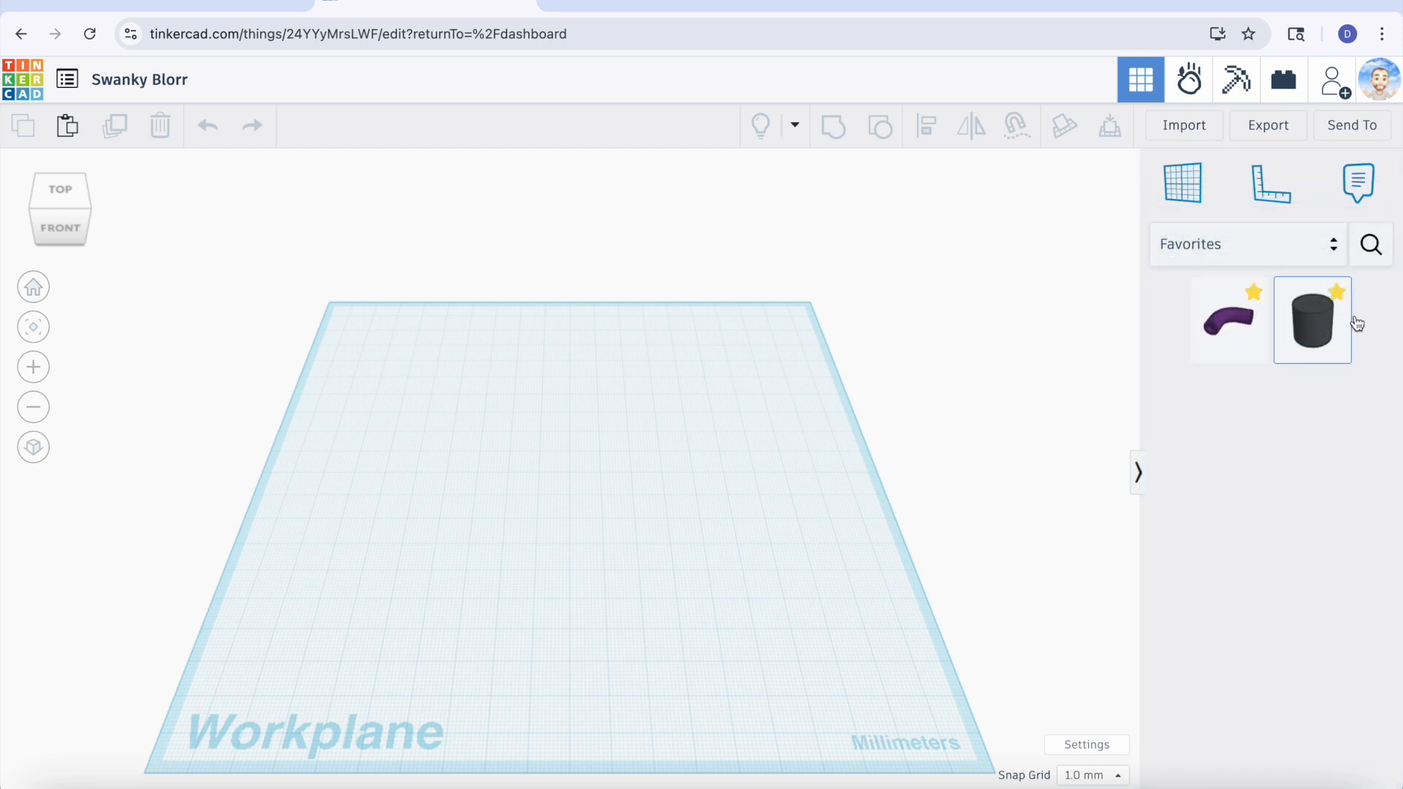
left_click(1328, 245)
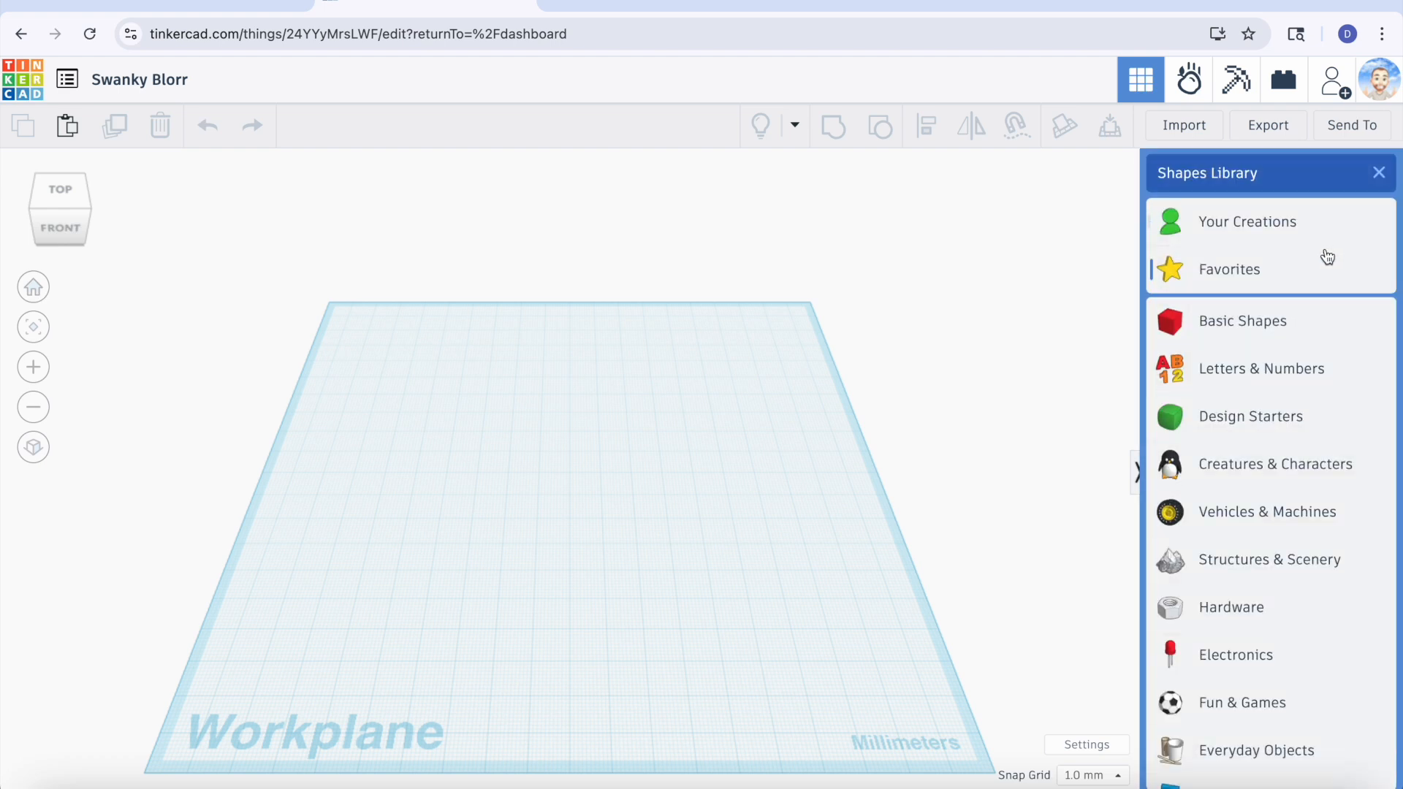
scroll(1310, 449, "down", 2)
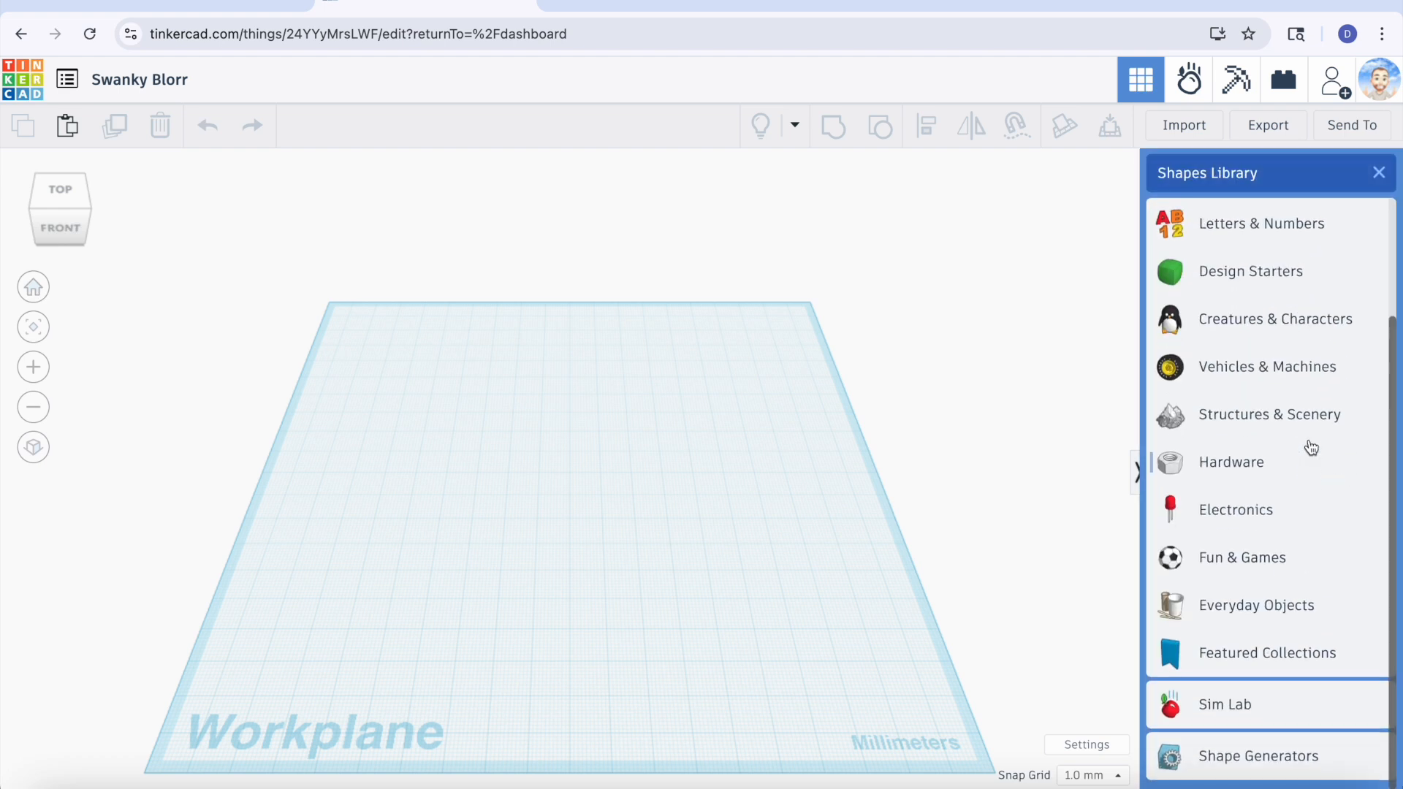
left_click(1309, 766)
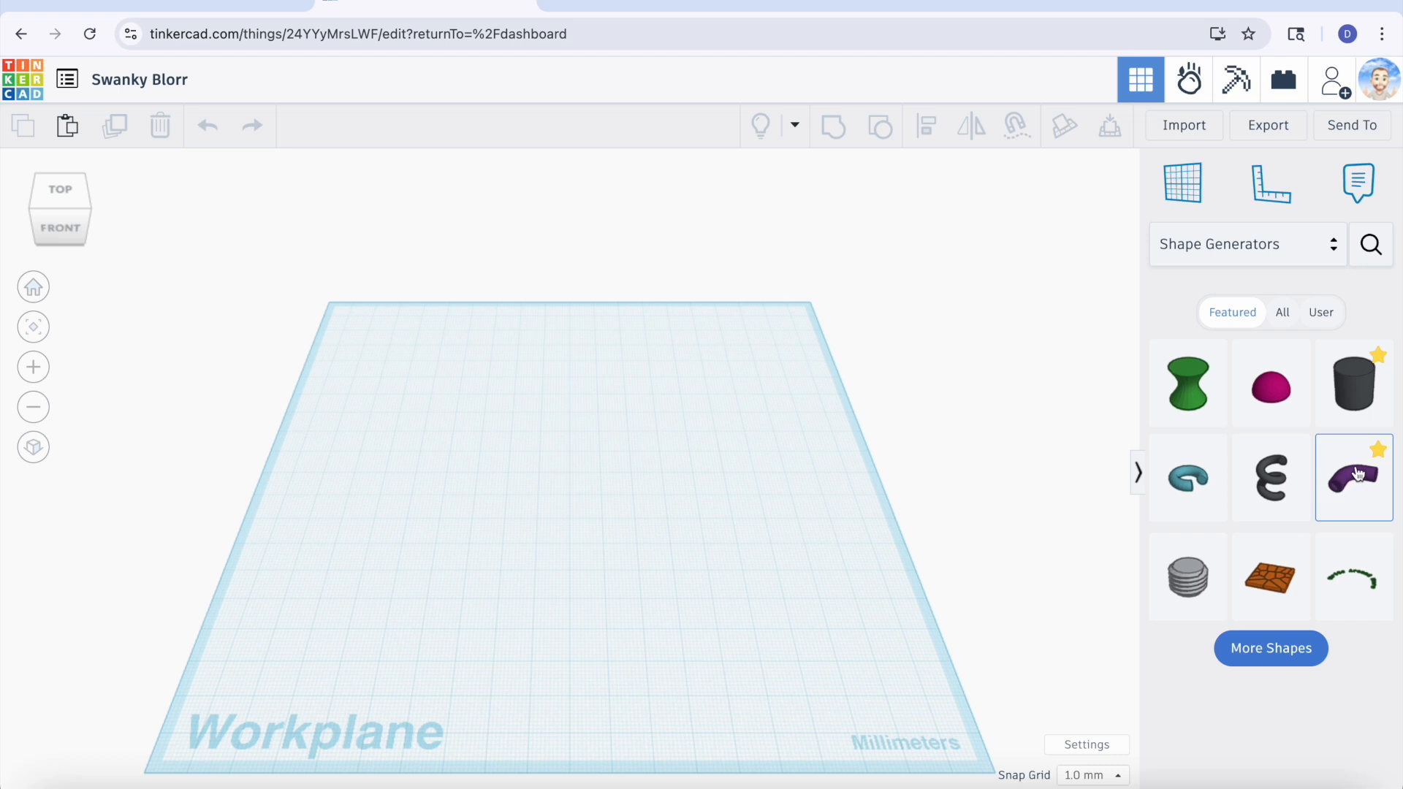
Place a Bent Pipe shape on the workplane and rotate it 90° so that it stands upright.
left_click_drag(1357, 473, 350, 506)
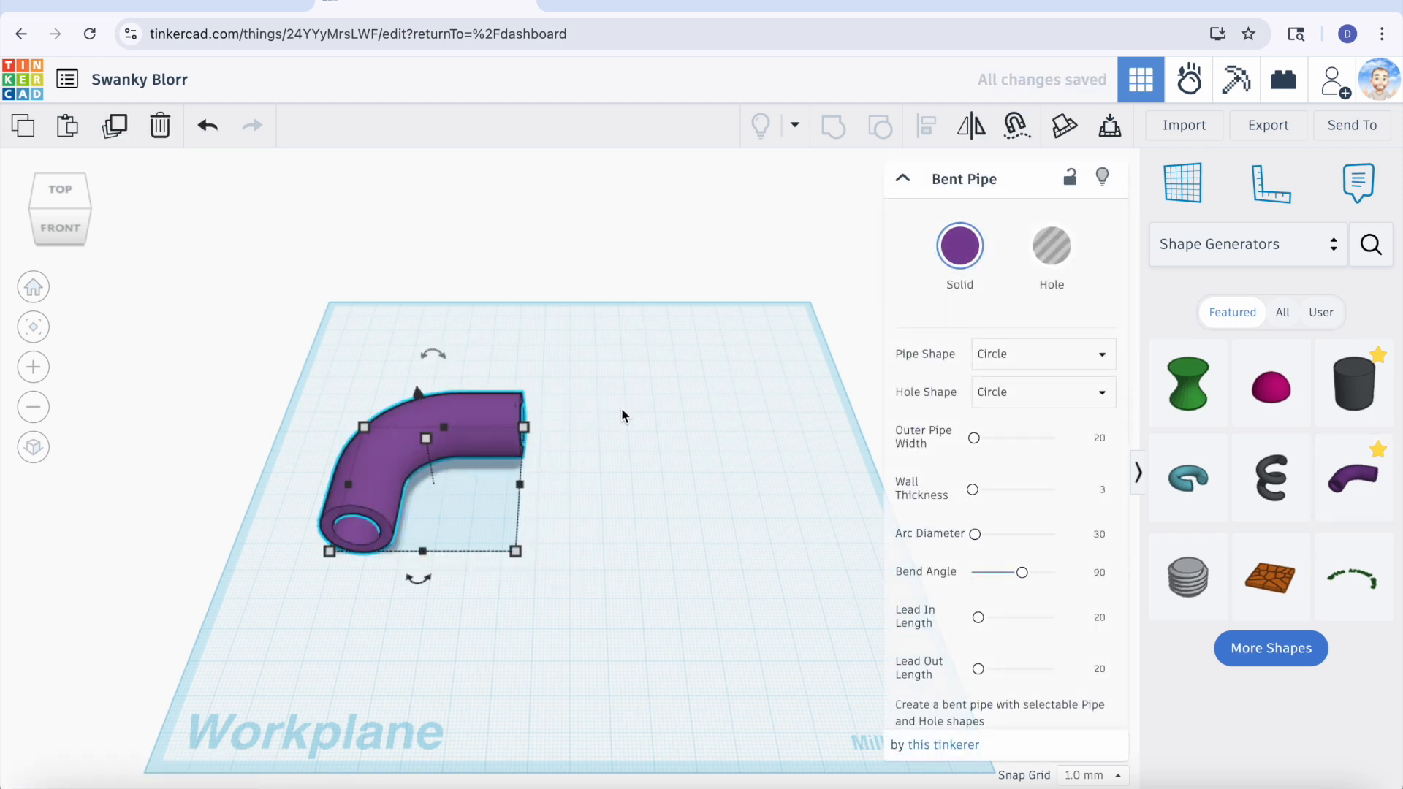
right_click_drag(619, 410, 351, 548)
mouse_move(408, 283)
right_click_drag(557, 378, 532, 408)
mouse_move(472, 329)
left_click_drag(481, 330, 403, 406)
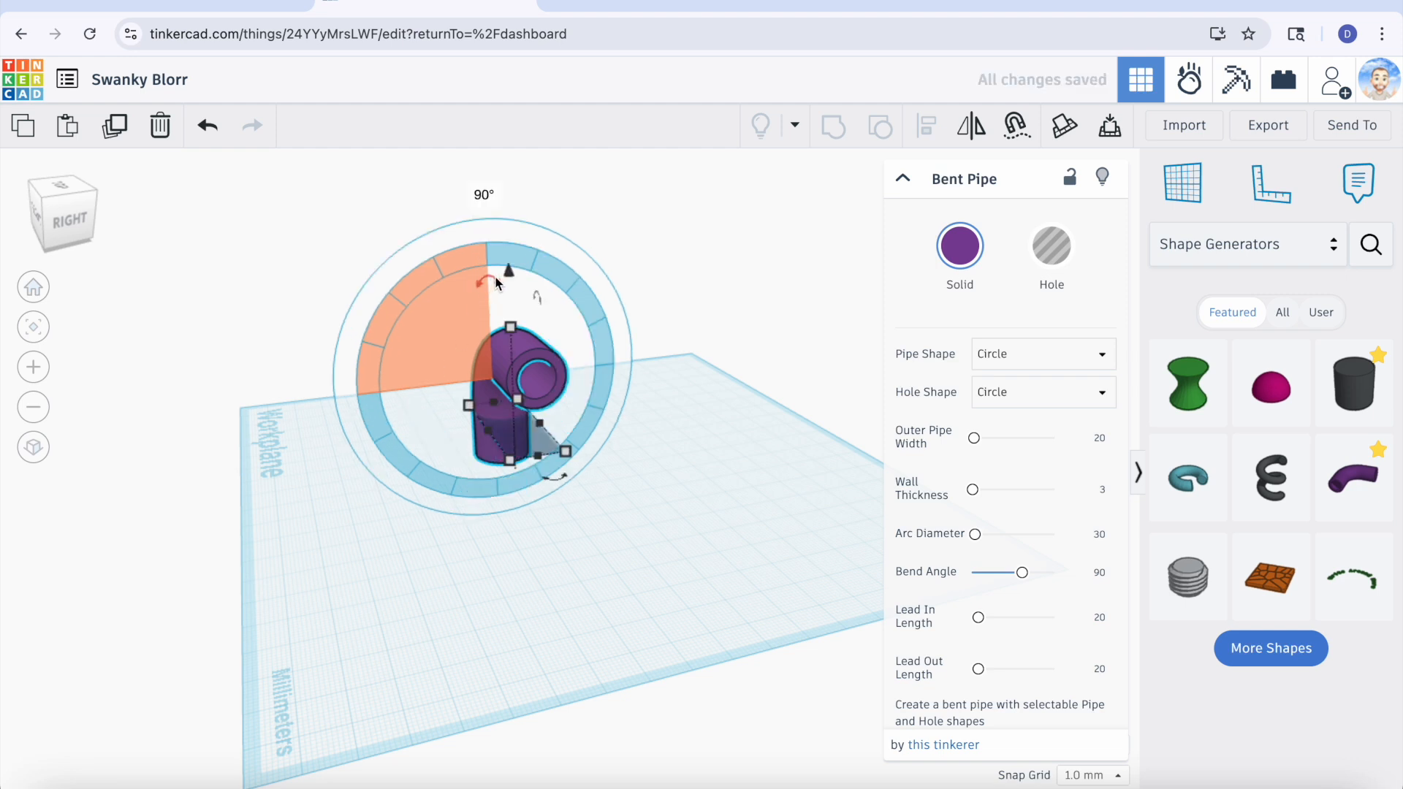
Lift the upright bent pipe and drop it so that its lower end rests on the workplane.
left_click_drag(509, 274, 535, 156)
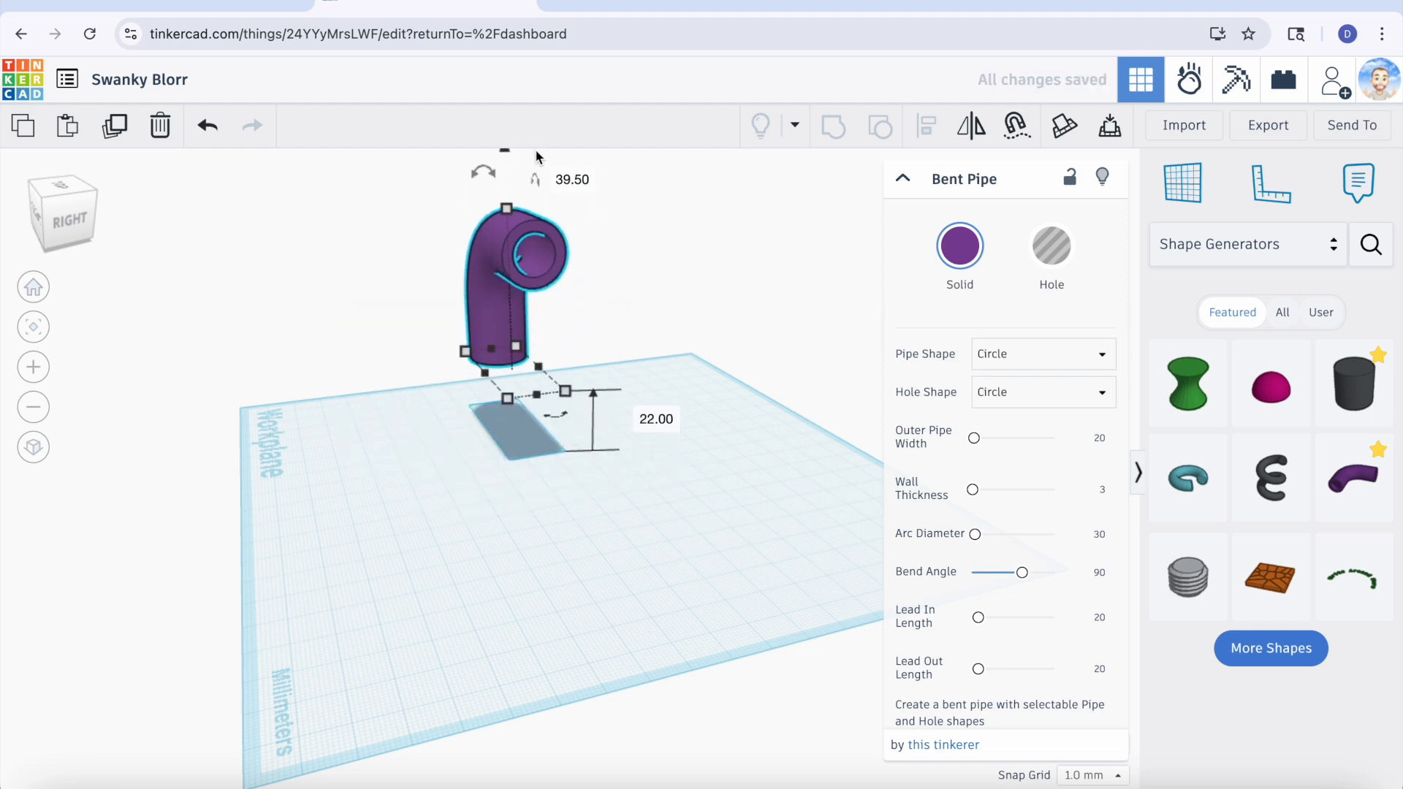
key("d")
Set the bent pipe's arc diameter to about 72.7 and its wall thickness to 99 to make it solid.
right_click_drag(396, 409, 603, 435)
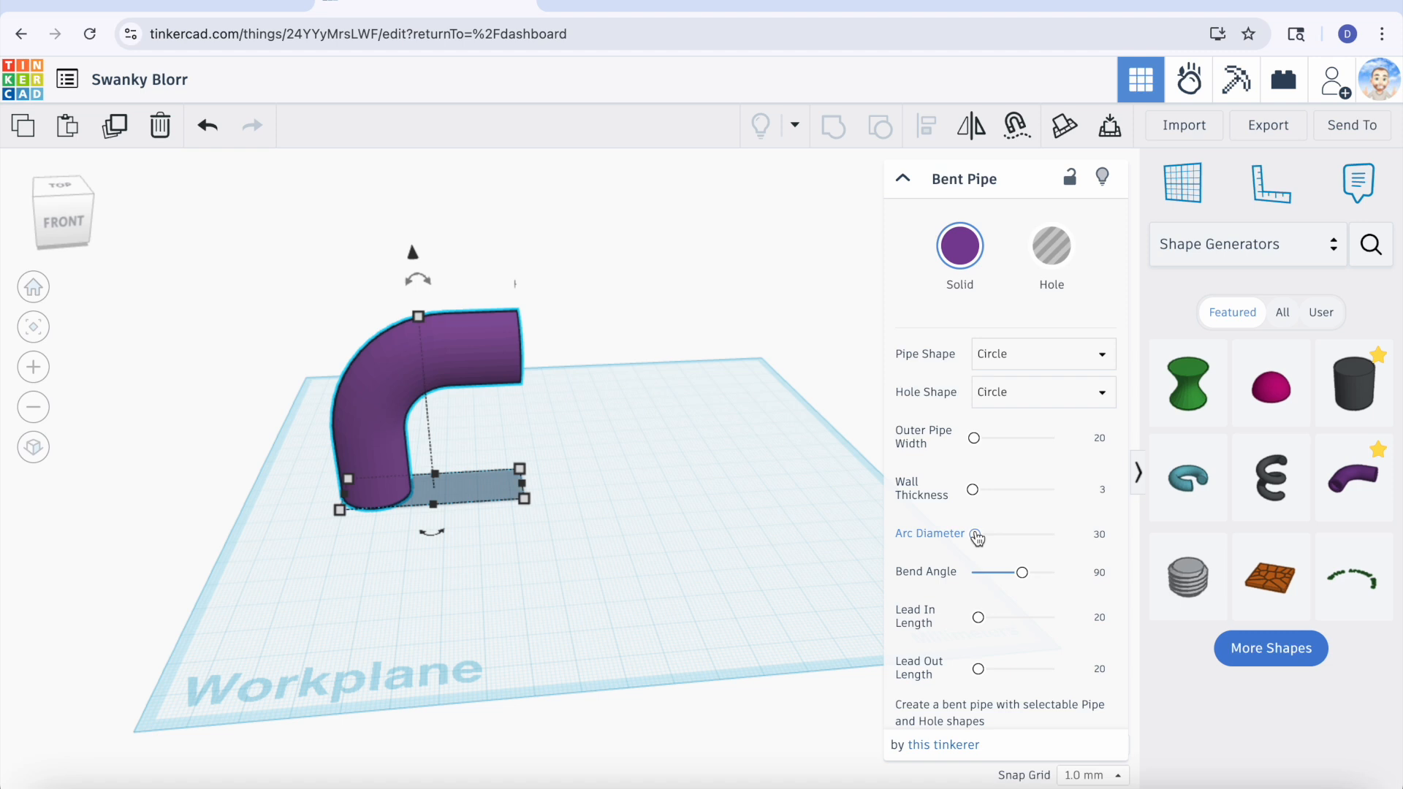
left_click_drag(977, 536, 983, 538)
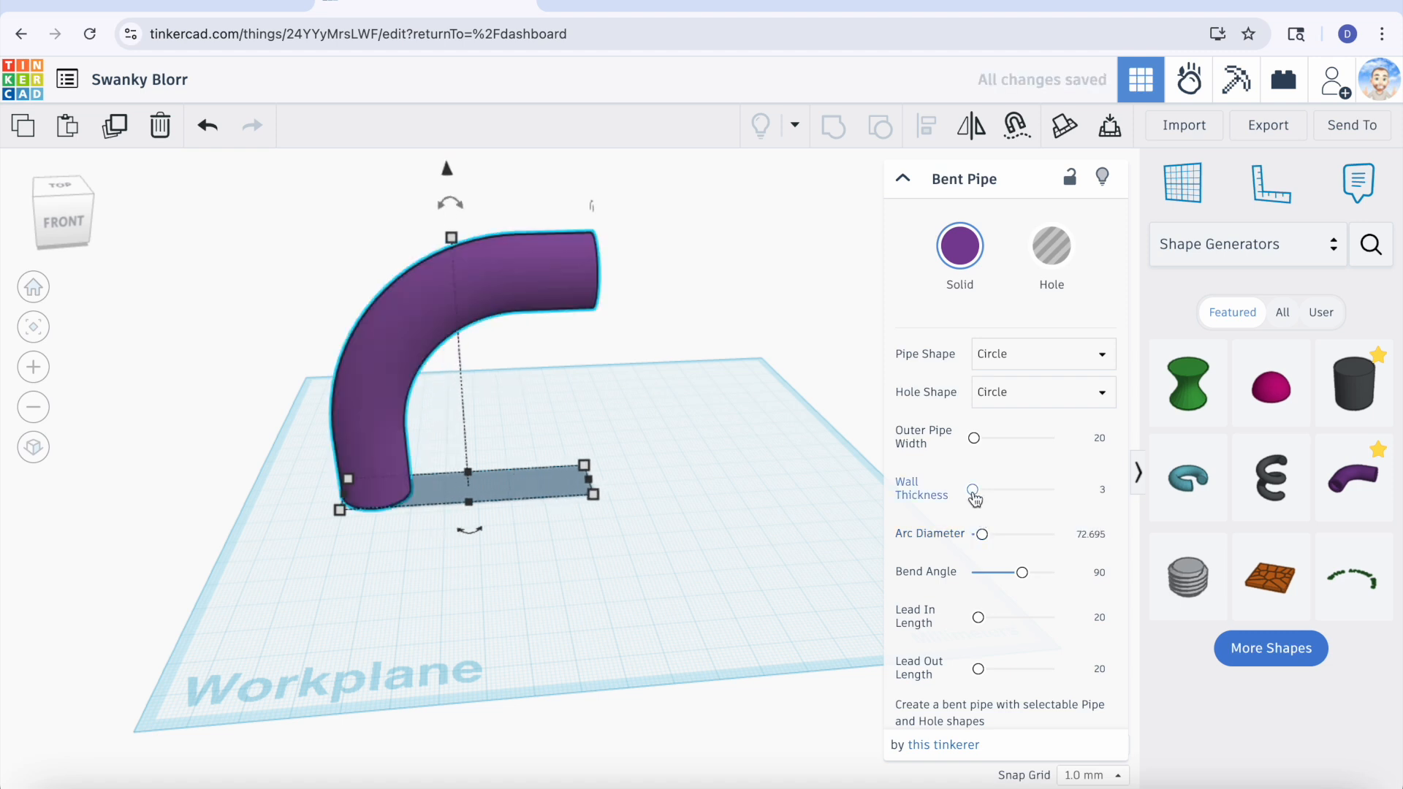
right_click_drag(734, 413, 573, 274)
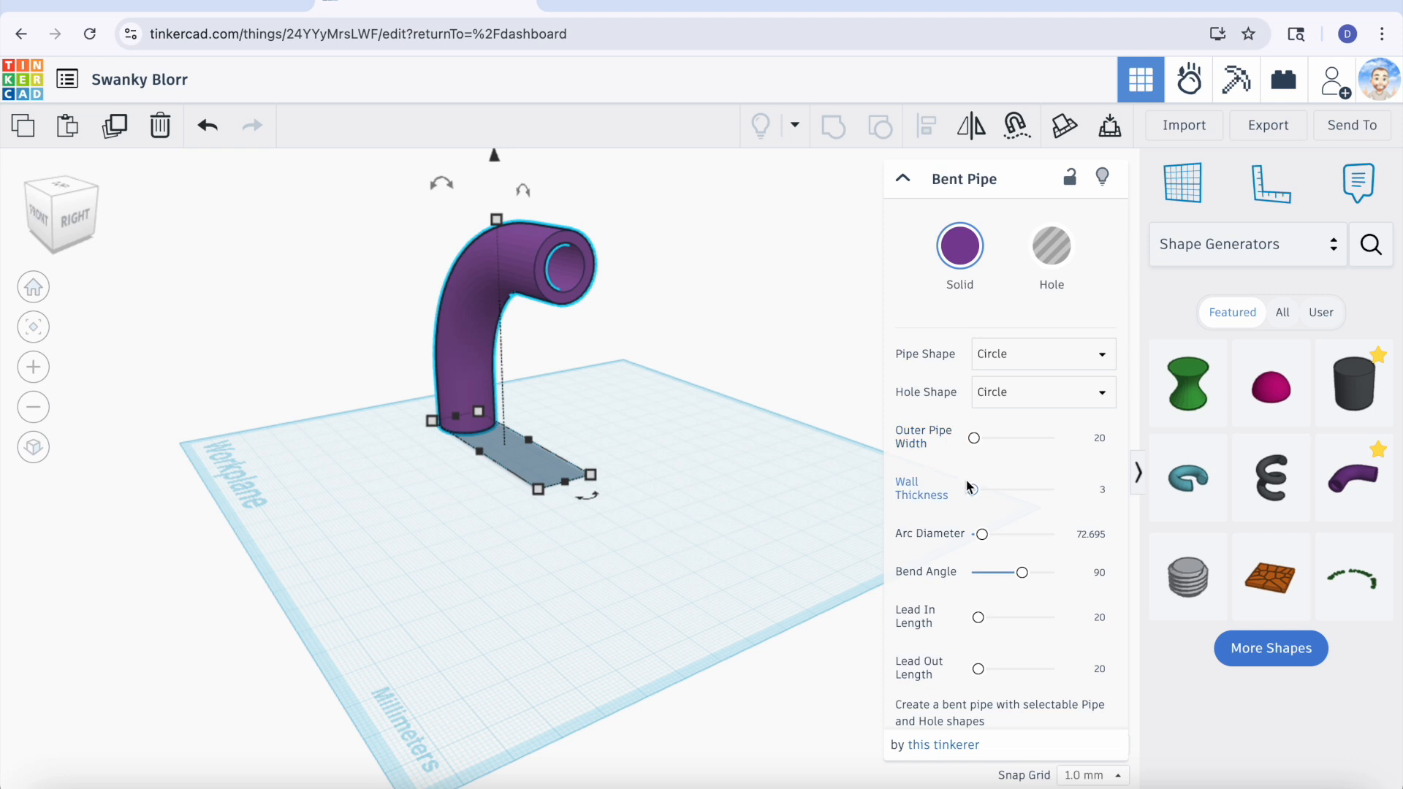
left_click_drag(970, 488, 1059, 502)
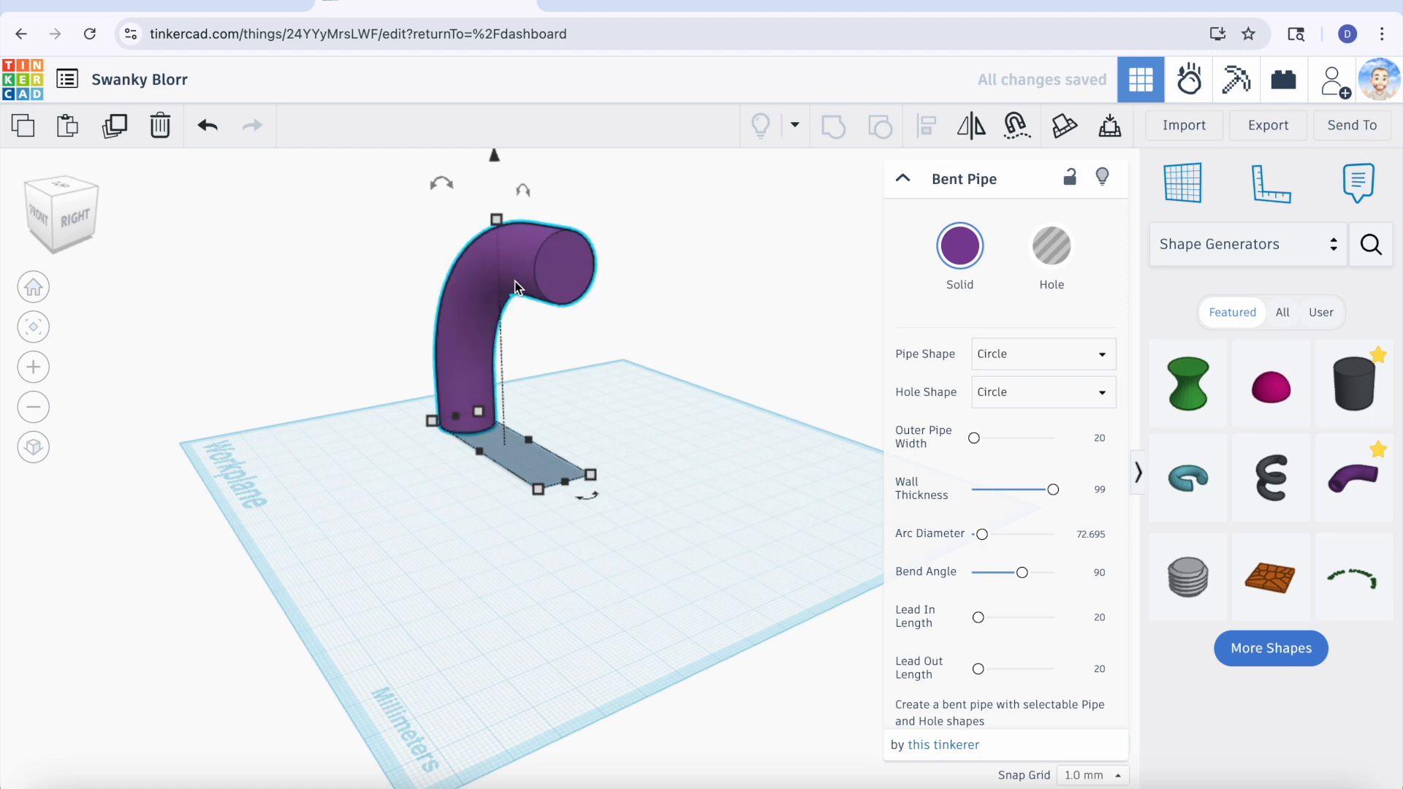
mouse_move(1052, 489)
left_mouse_down()
mouse_move(944, 489)
mouse_move(1094, 493)
mouse_move(1073, 494)
left_mouse_up()
Set the bent pipe's outer pipe width to about 22.6 and its bend angle to 180 to form an arch.
left_click_drag(974, 439, 977, 443)
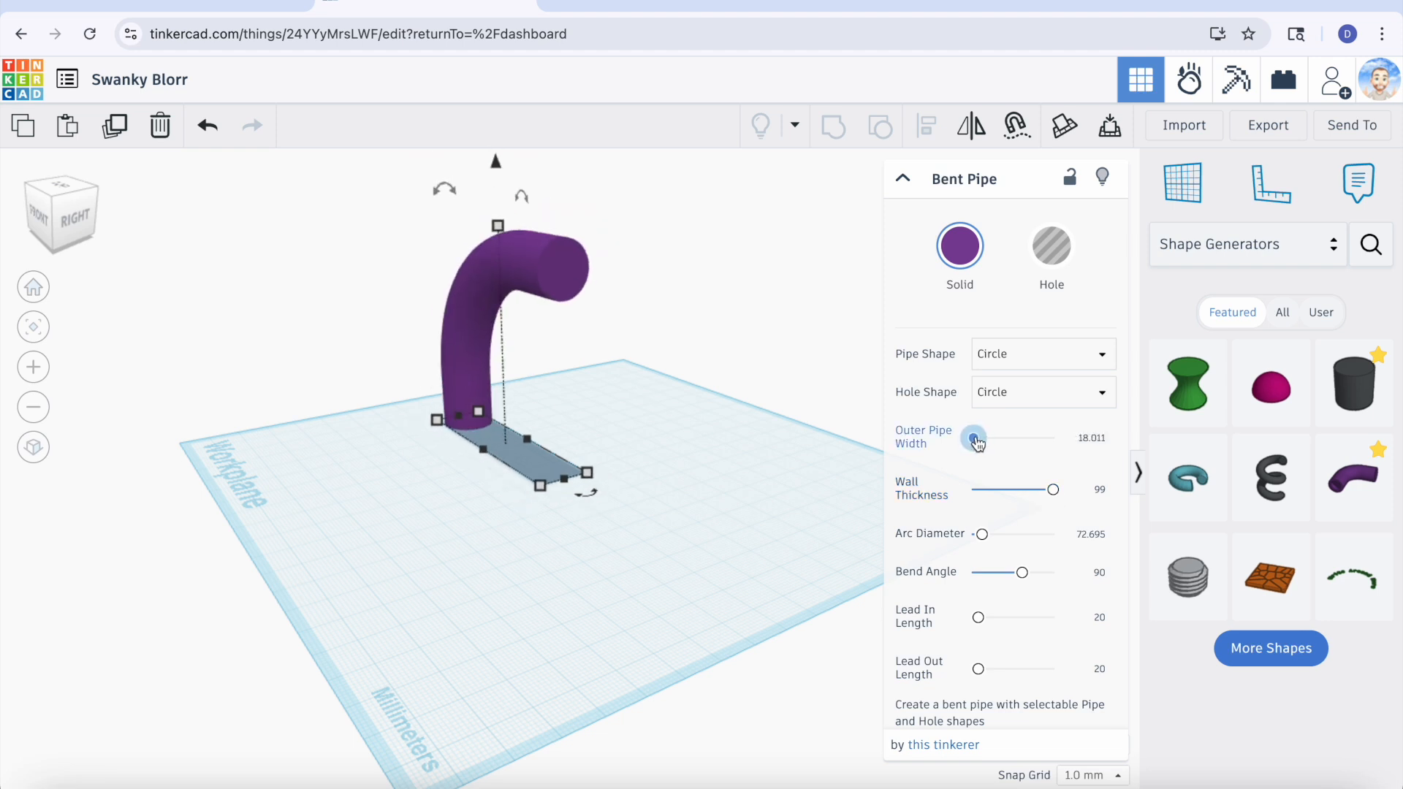
left_click_drag(977, 442, 978, 443)
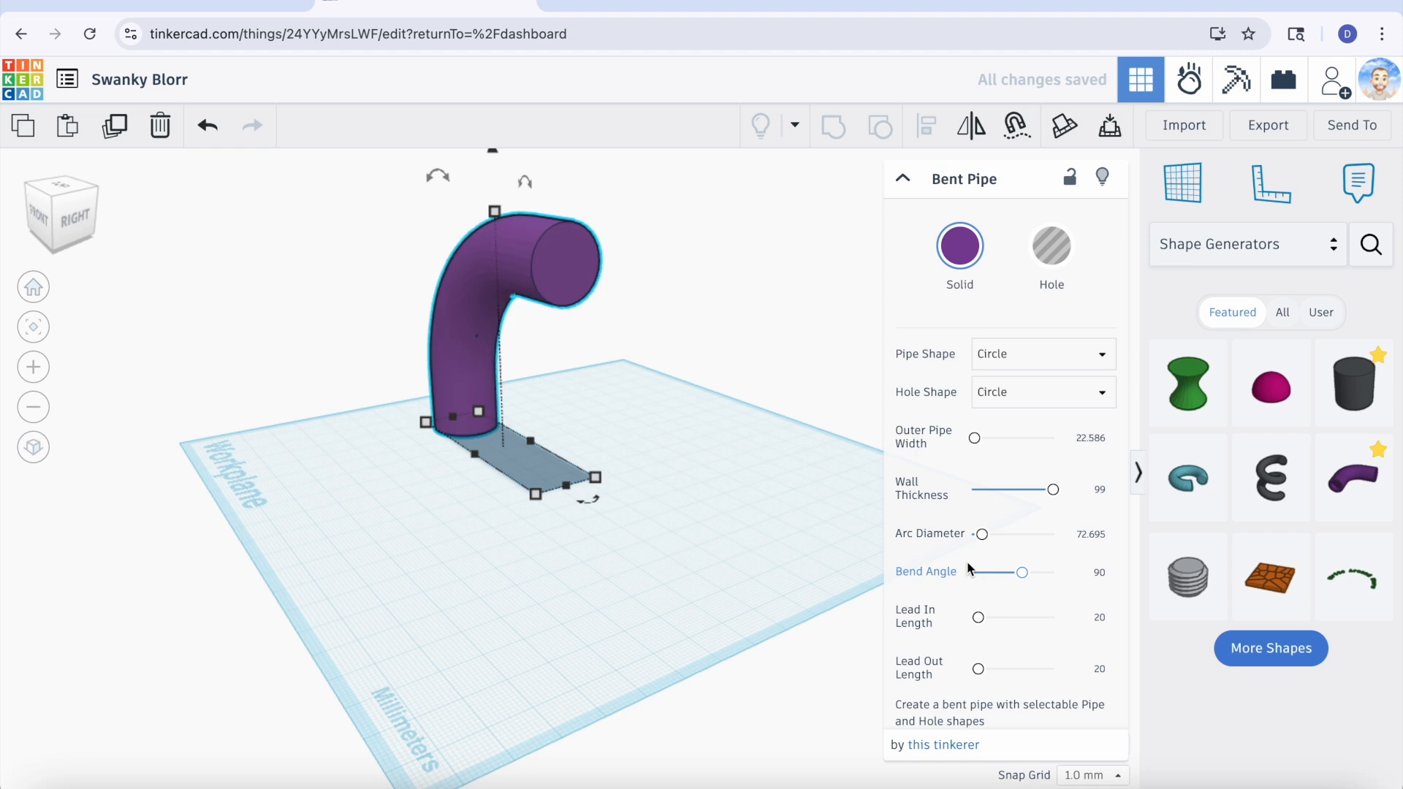
left_click_drag(1020, 573, 1032, 580)
right_click_drag(771, 572, 833, 554)
right_click_drag(752, 539, 795, 536)
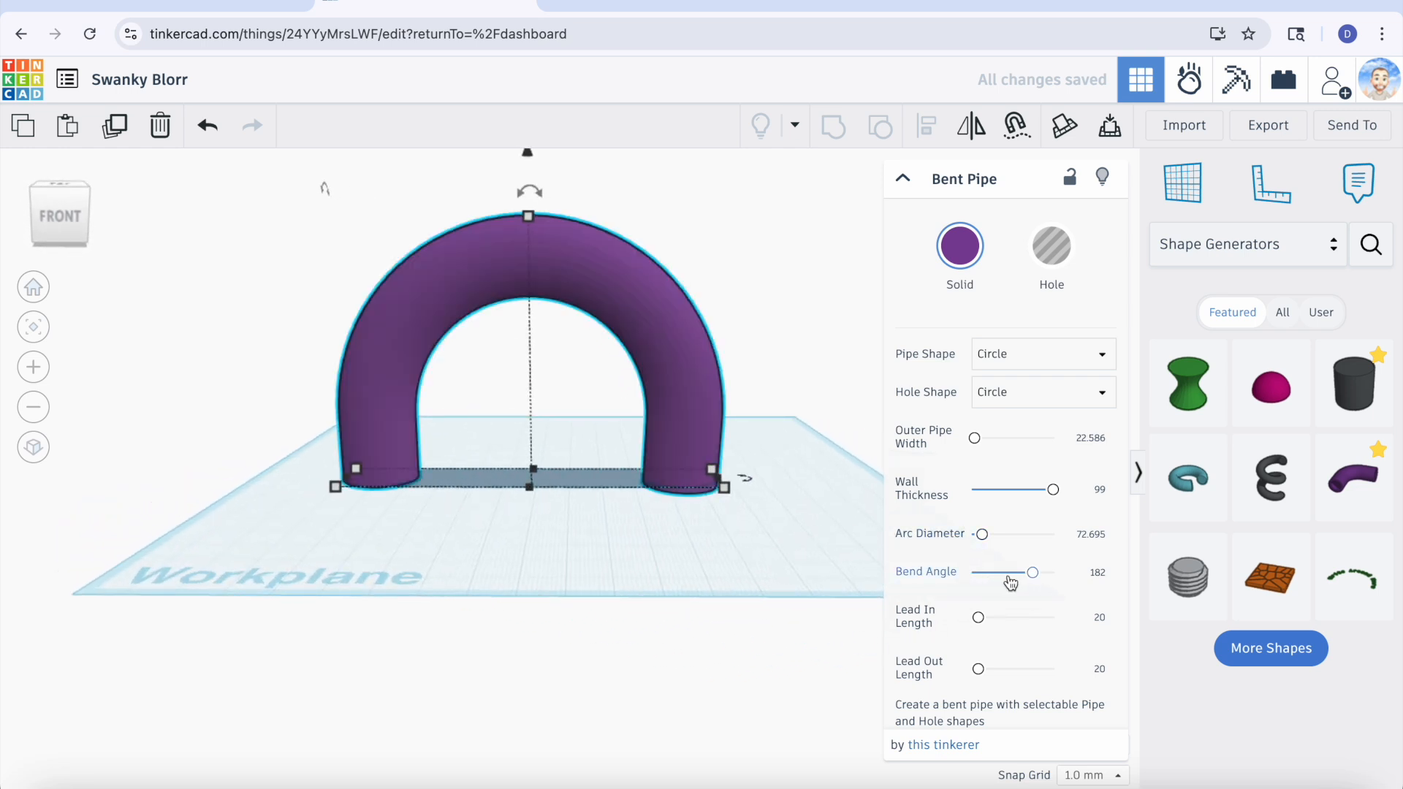
left_click_drag(1032, 577, 1032, 577)
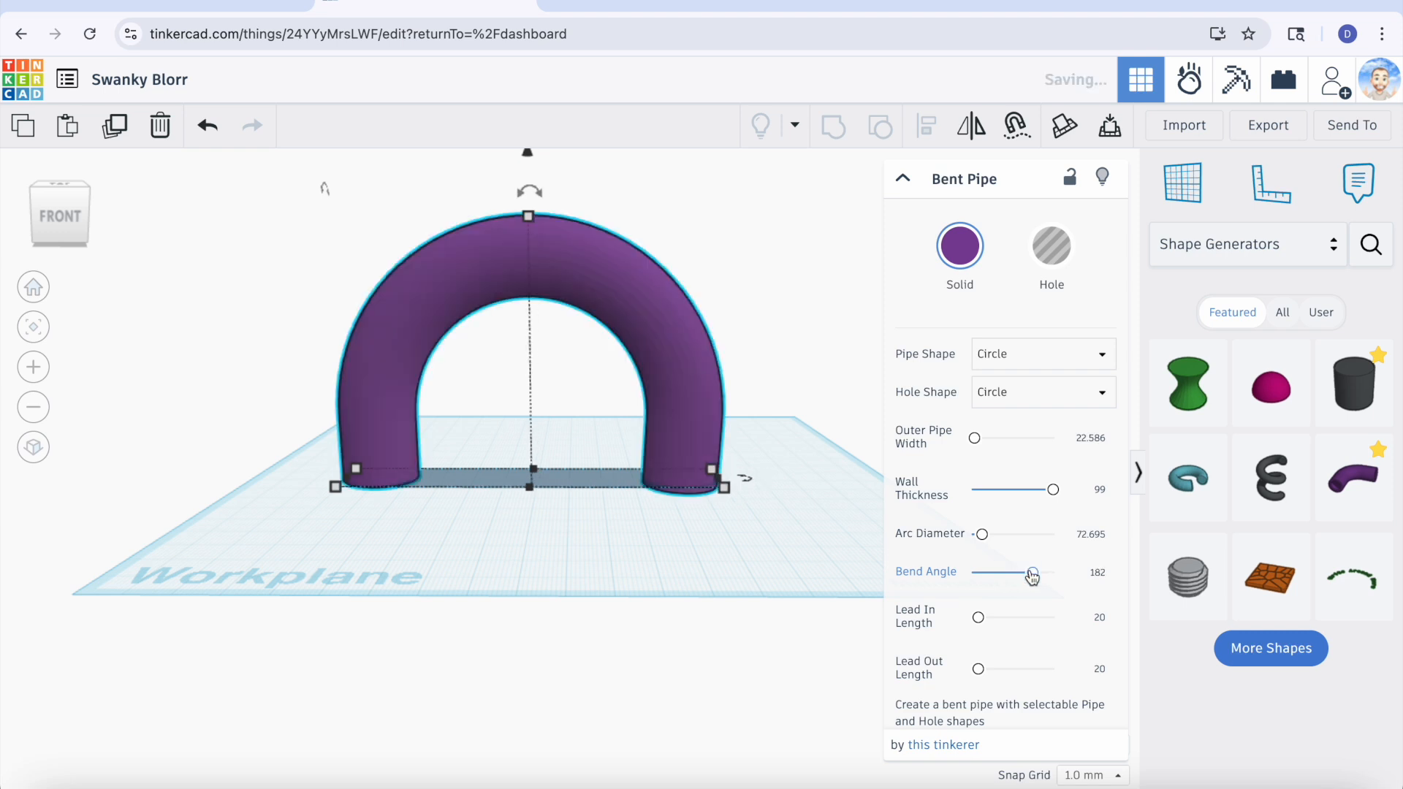
left_click(1099, 572)
key("BackSpace")
key("Return")
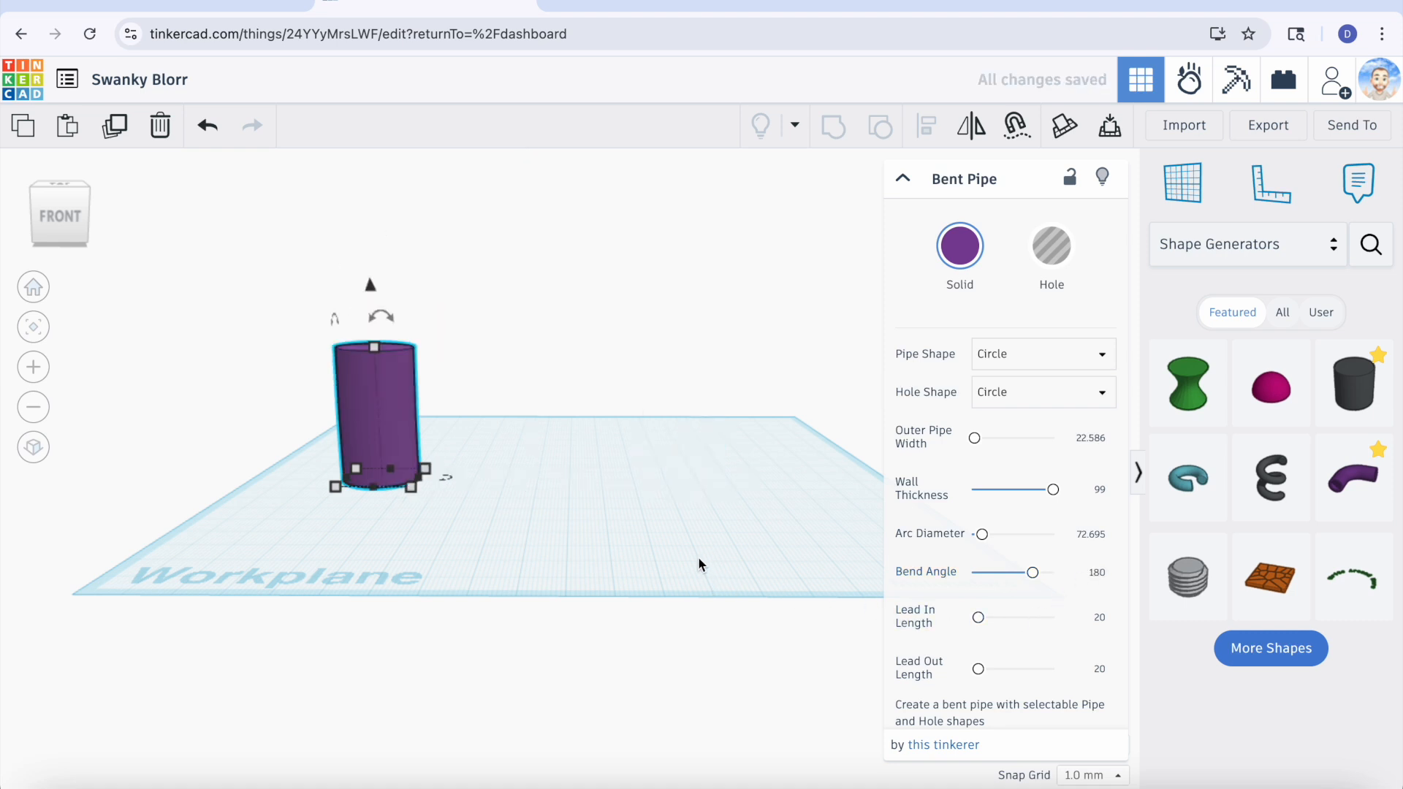
left_click(651, 537)
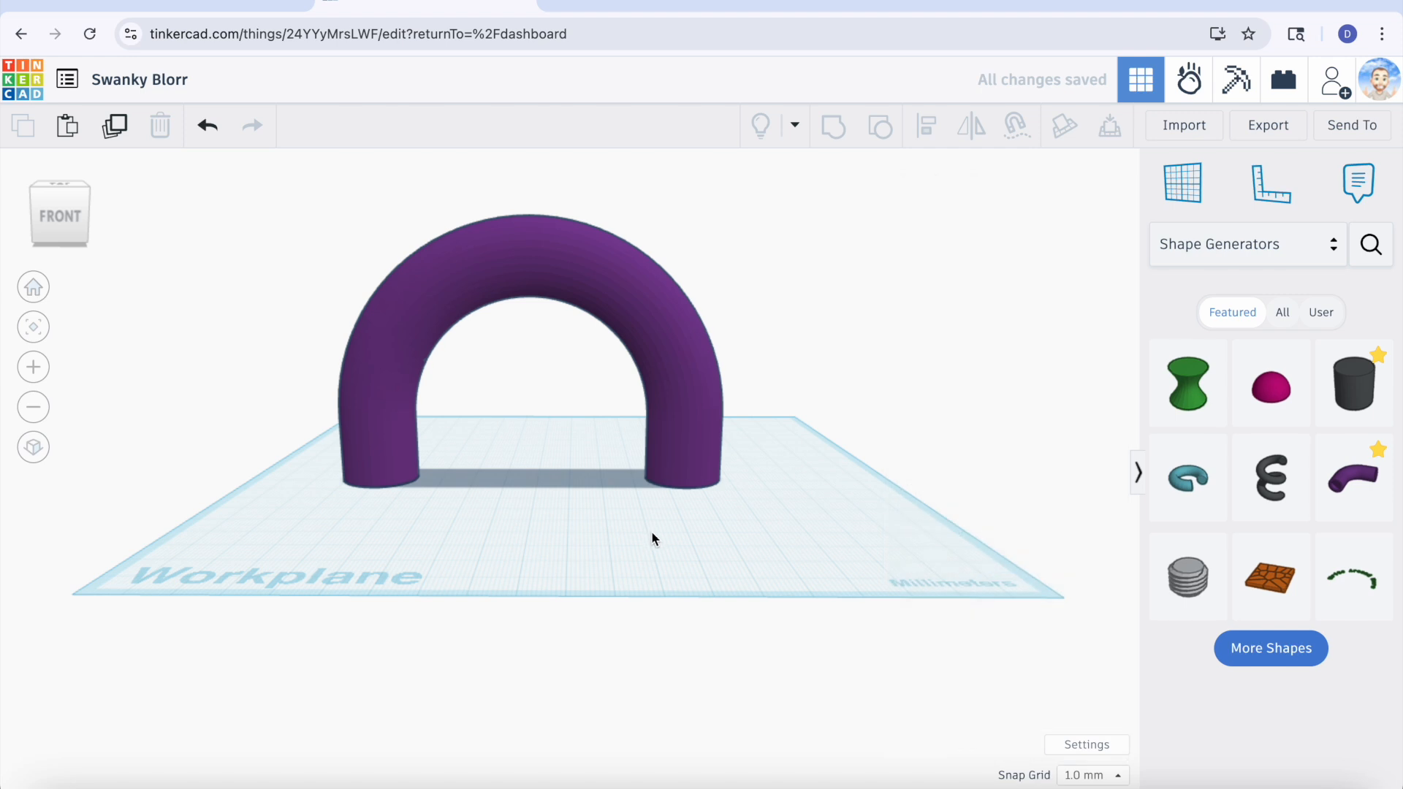
Move the arch toward the front of the workplane and place a duplicate about 36 mm behind it.
left_click_drag(677, 423, 713, 414)
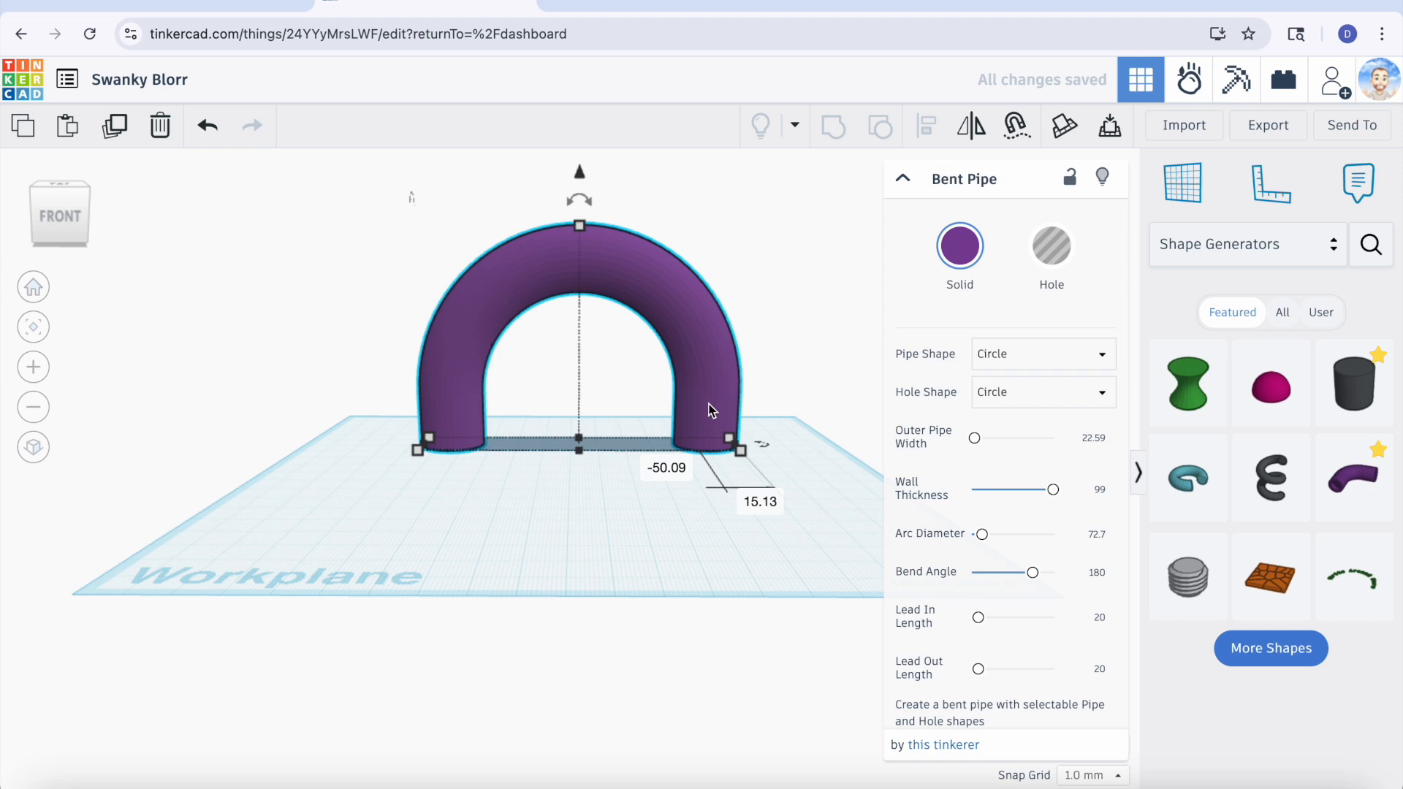
left_click_drag(709, 393, 668, 445)
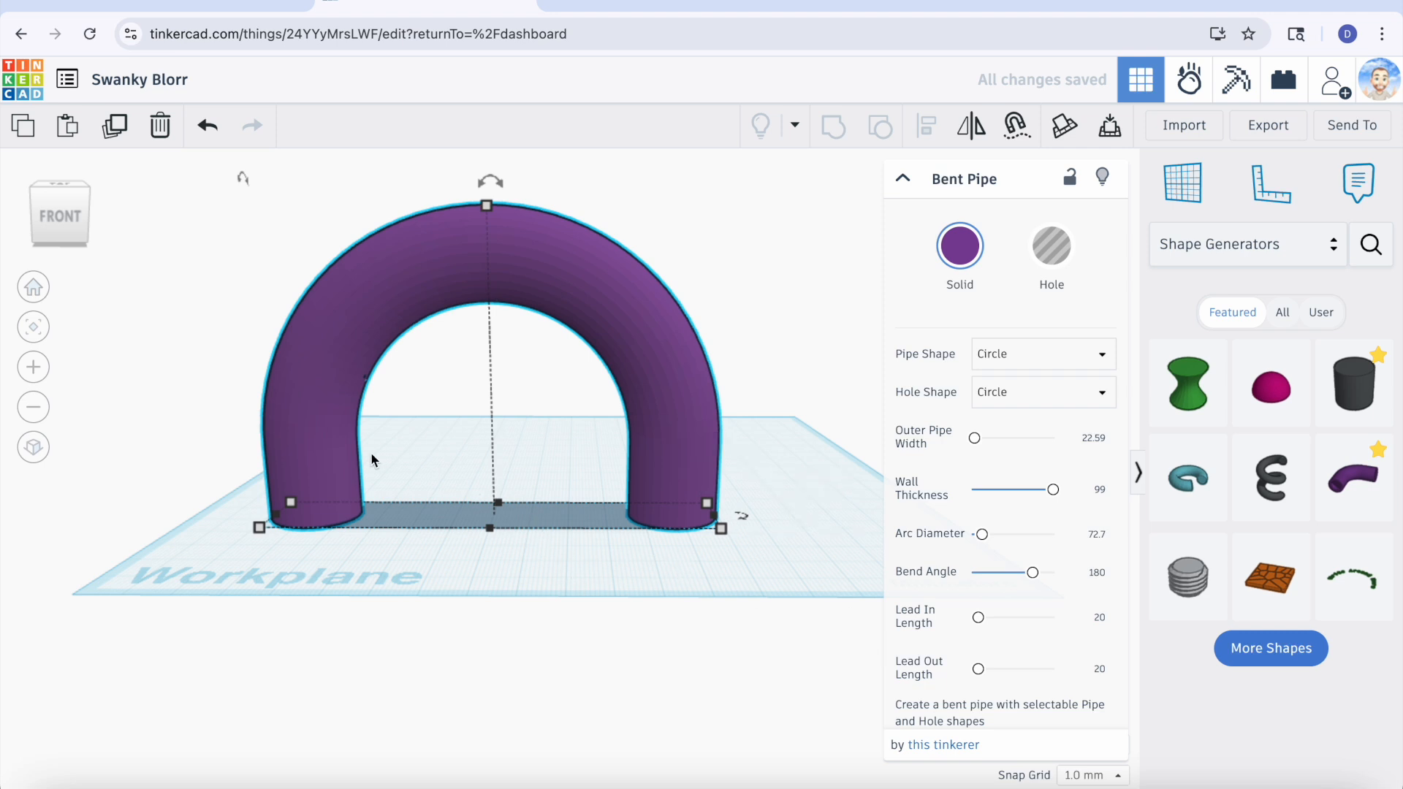
left_click(115, 126)
right_click_drag(220, 284, 184, 289)
left_click_drag(376, 318, 523, 286)
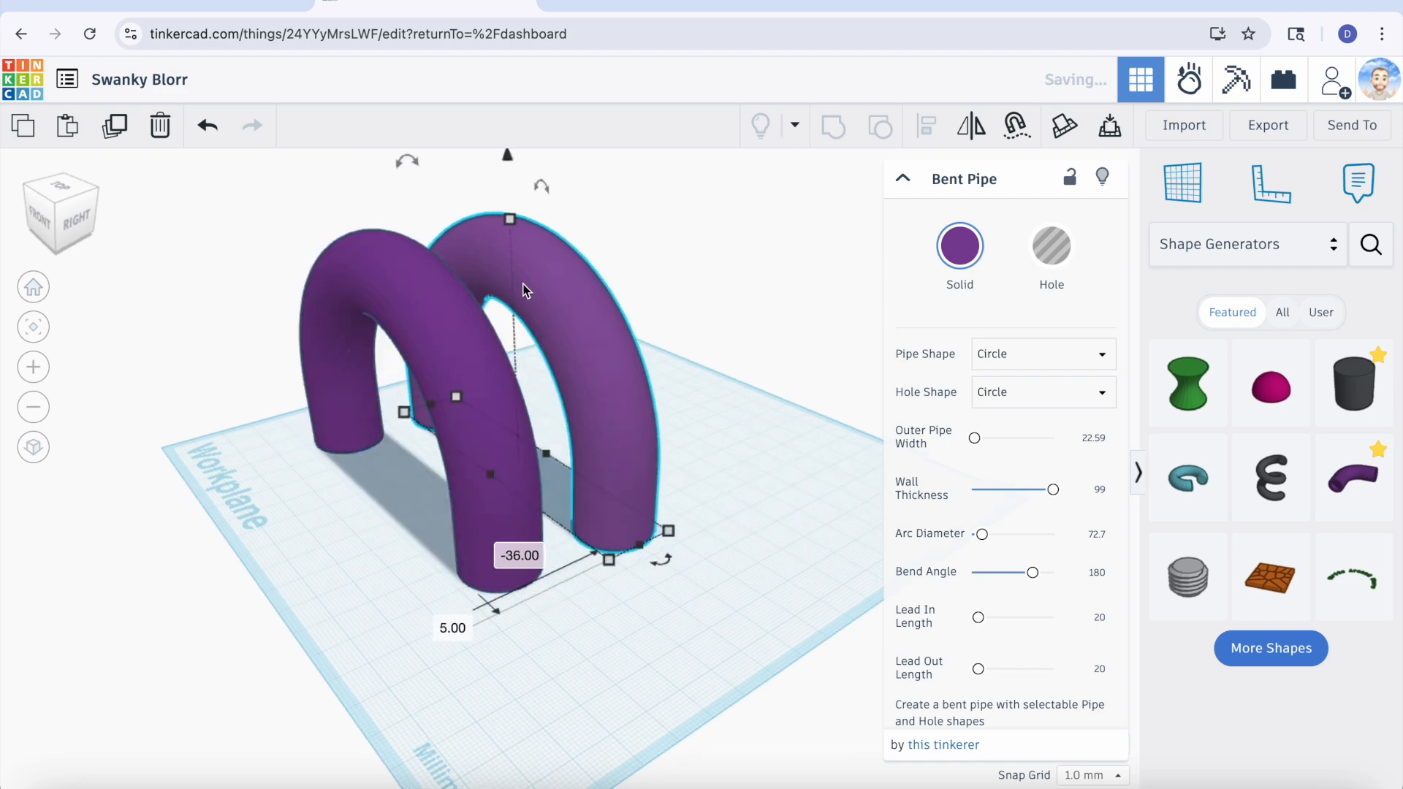
Duplicate the rear arch to add a third one and shift the new copy about 14 mm further back.
left_click(115, 126)
mouse_move(302, 333)
right_mouse_down()
mouse_move(480, 388)
mouse_move(457, 306)
mouse_move(492, 337)
mouse_move(329, 376)
mouse_move(150, 370)
mouse_move(288, 370)
mouse_move(235, 395)
mouse_move(270, 391)
mouse_move(305, 383)
mouse_move(313, 344)
mouse_move(302, 355)
right_mouse_up()
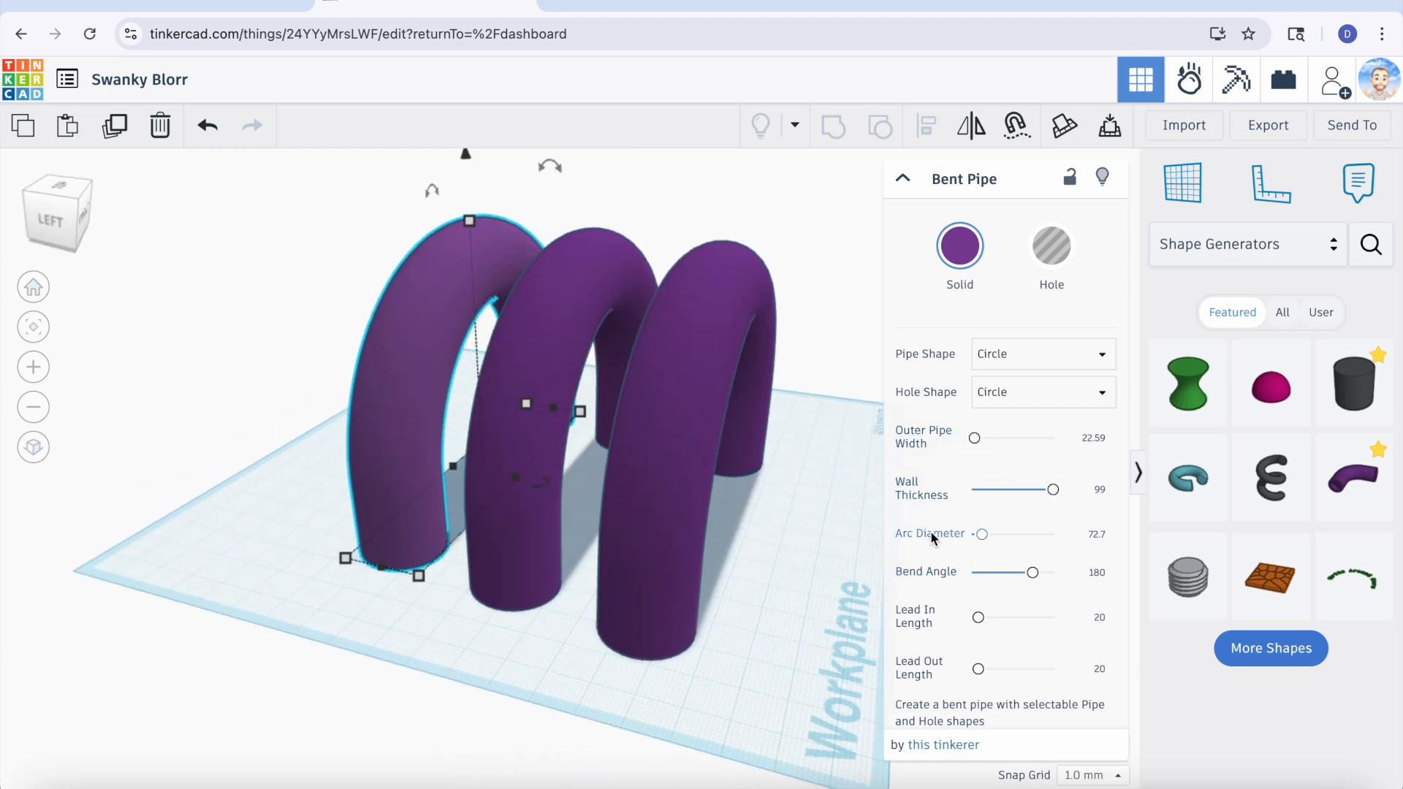
left_click_drag(426, 389, 366, 384)
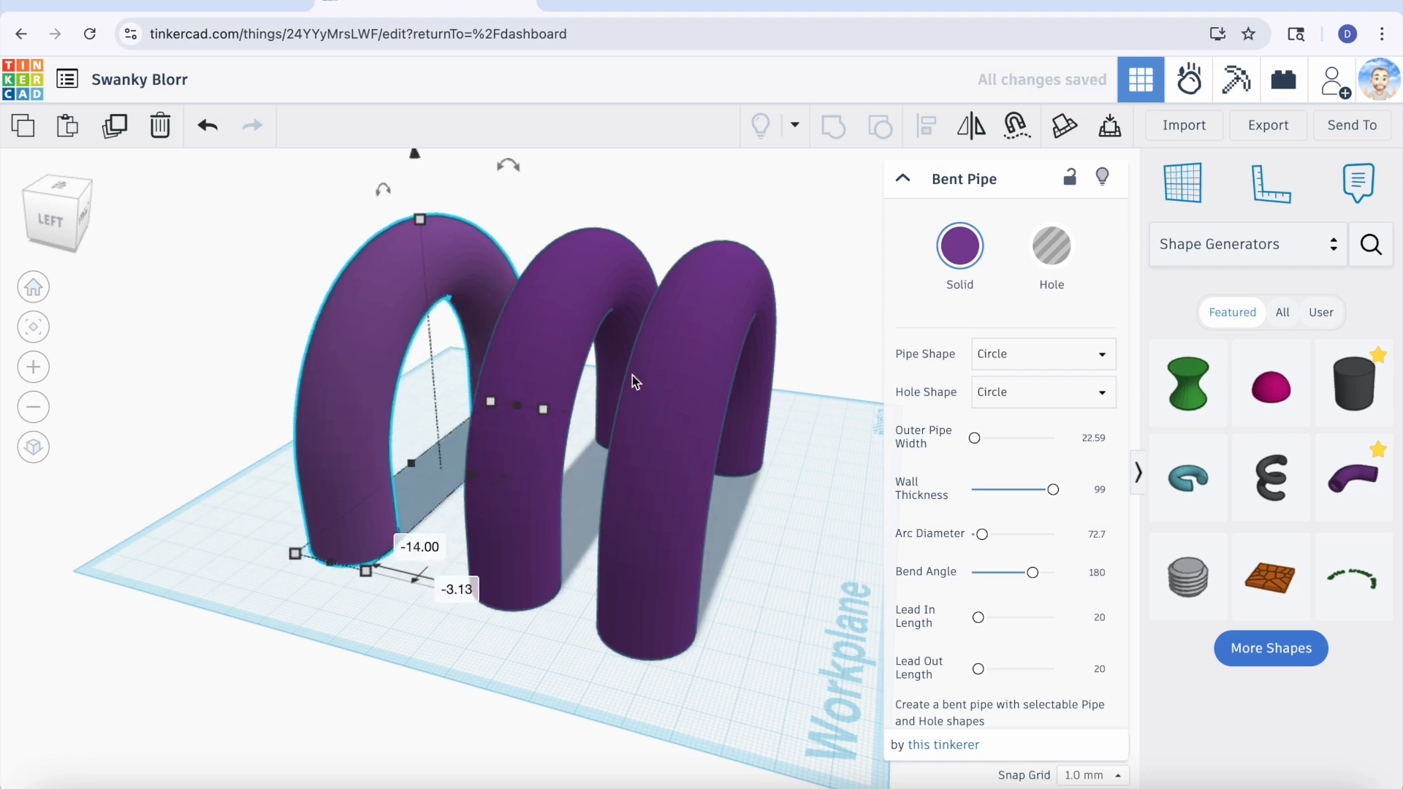
Set both the pipe shape and the hole shape of the rearmost arch to Square.
left_click(1026, 358)
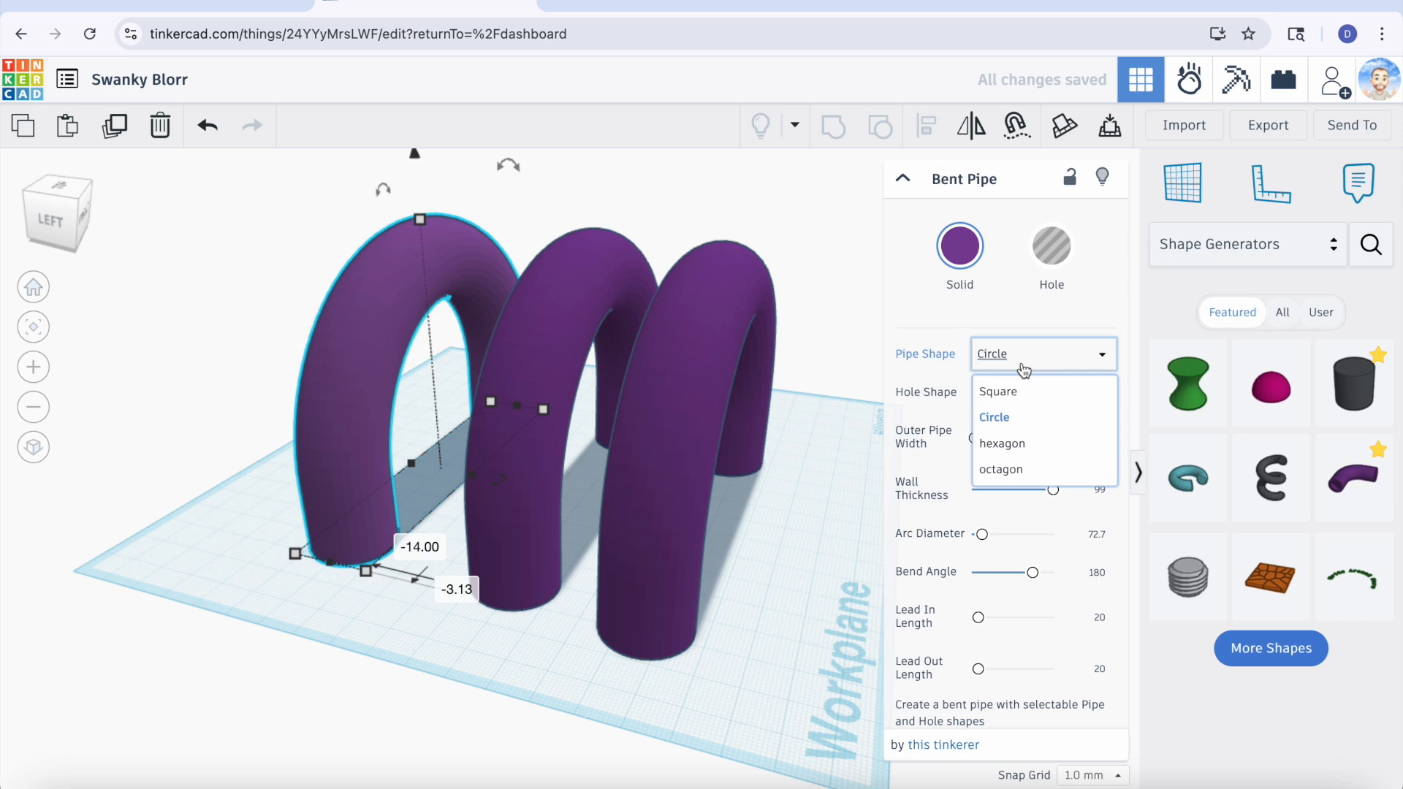
left_click(1018, 391)
left_click(1022, 395)
left_click(1017, 427)
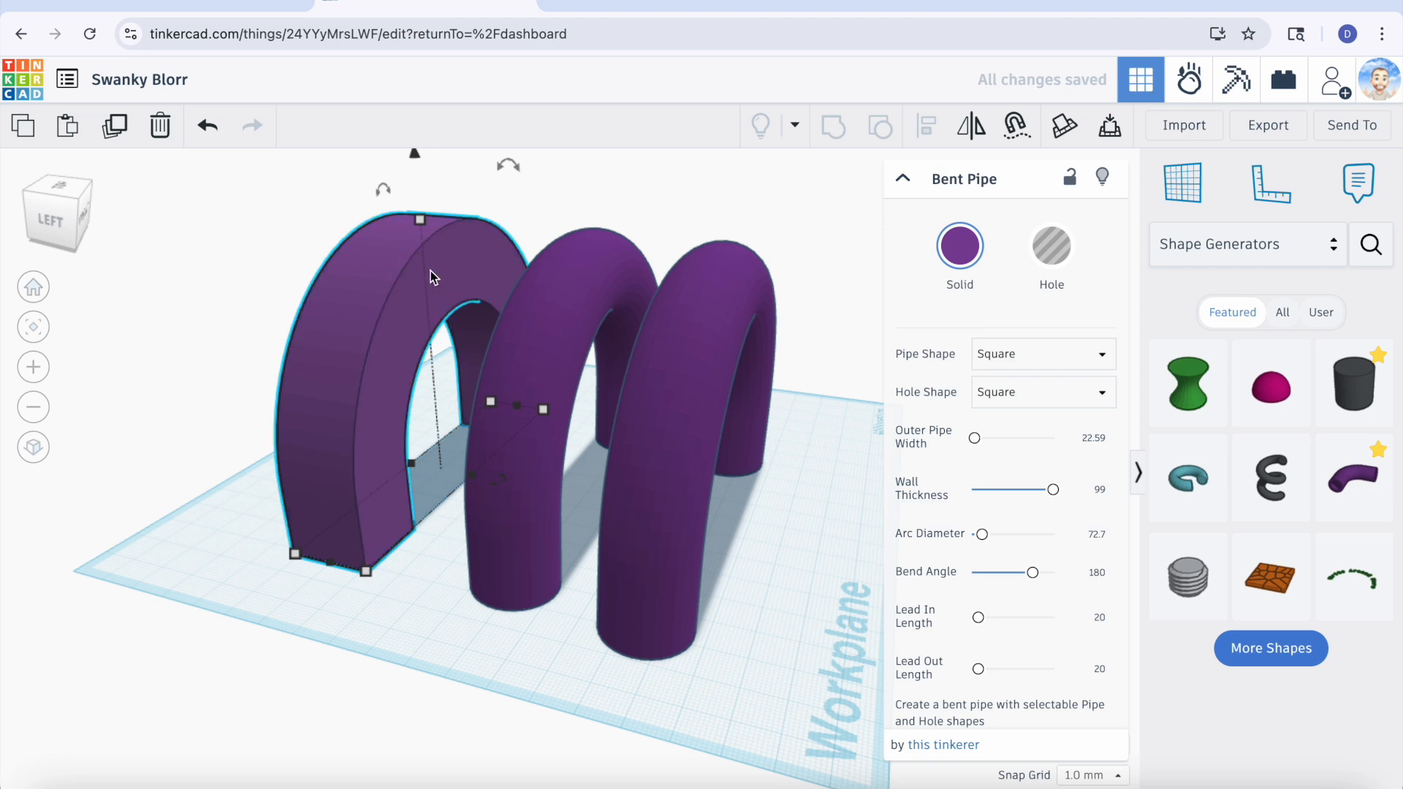
Enlarge the square rear arch and shift it slightly behind the other two arches.
left_click_drag(428, 229, 318, 117)
right_click_drag(672, 408, 526, 386)
mouse_move(666, 262)
left_mouse_down()
mouse_move(698, 256)
mouse_move(667, 250)
left_mouse_up()
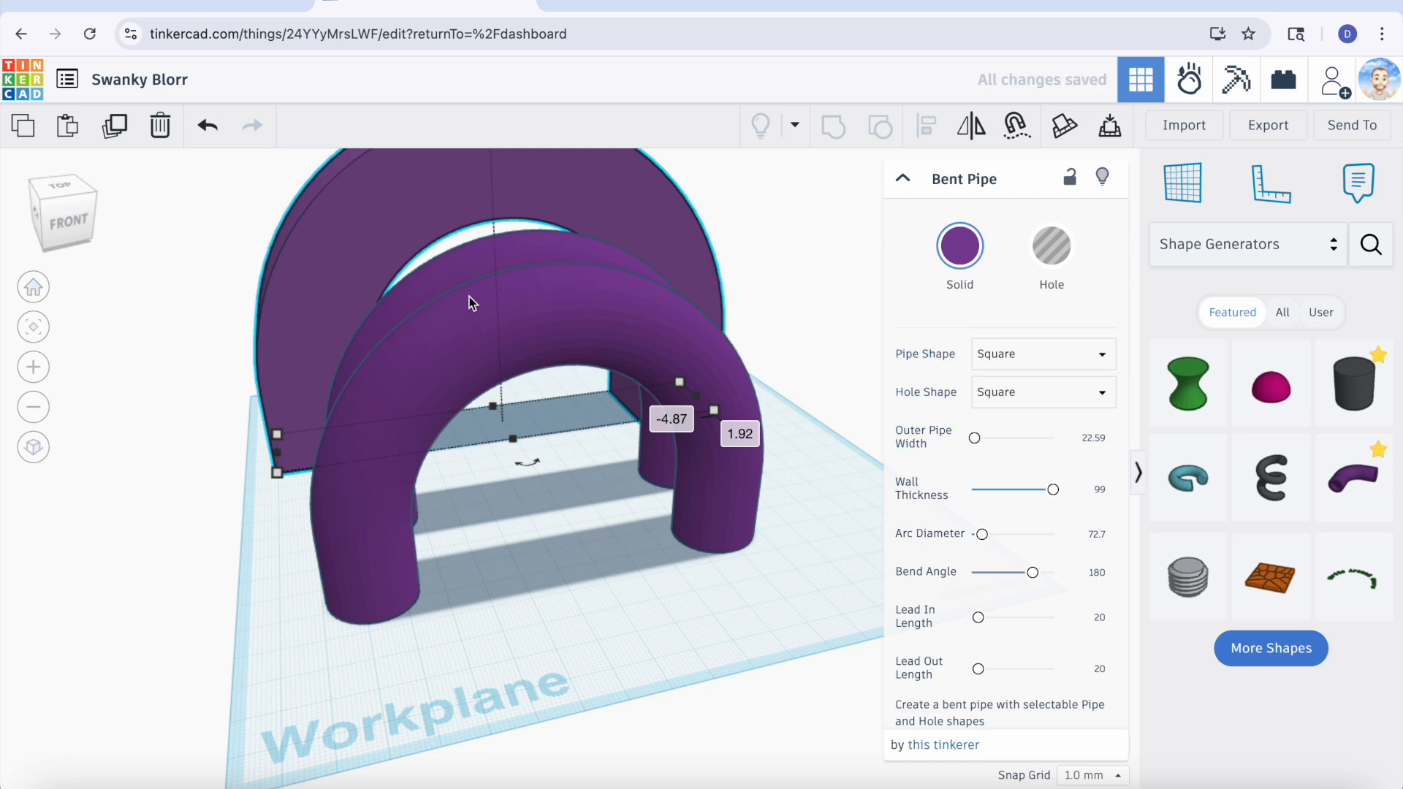
Set both the pipe shape and the hole shape of the middle arch to hexagon.
left_click(453, 281)
left_click(1055, 354)
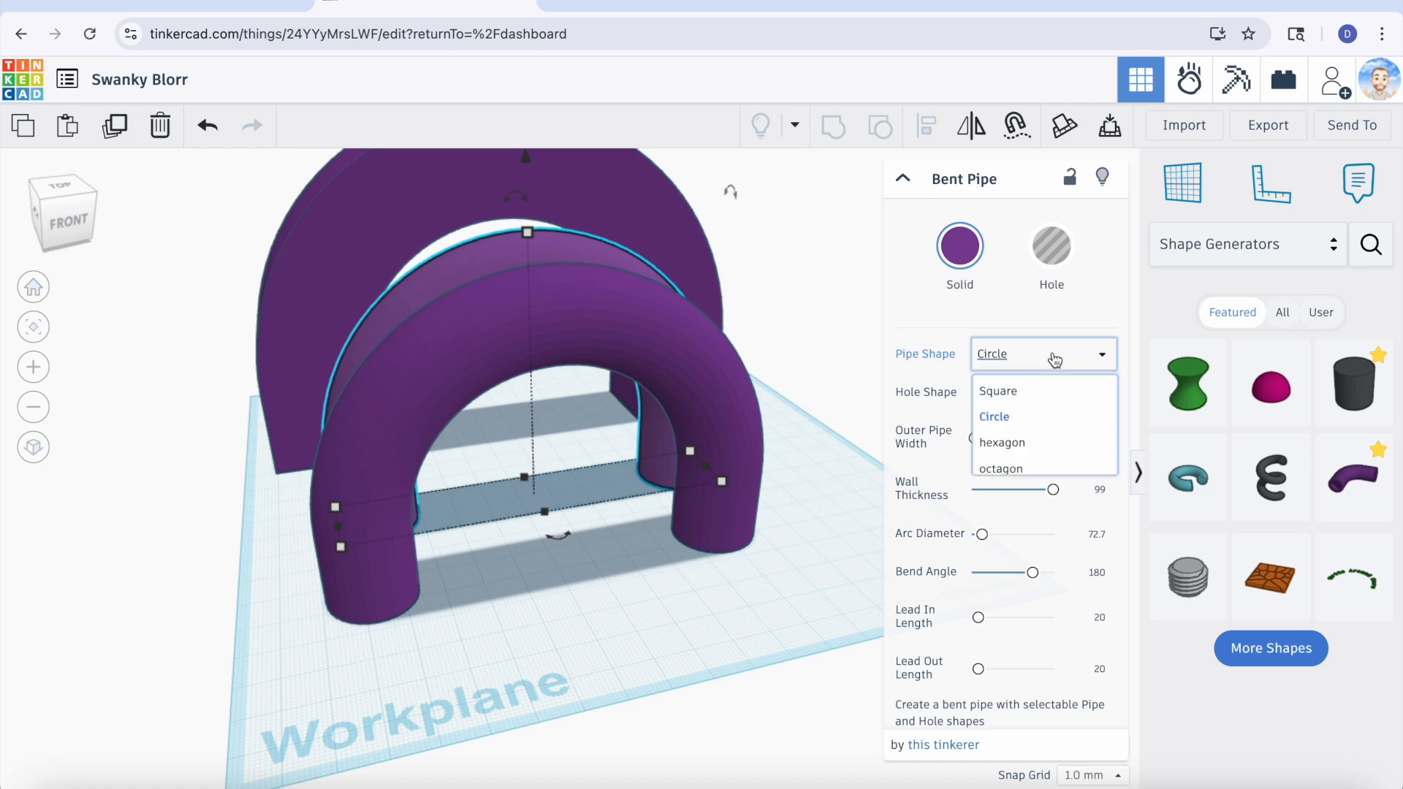
left_click(1033, 443)
left_click(1038, 392)
left_click(1004, 482)
Enlarge the middle hexagonal arch slightly so it is bigger than the round front arch.
right_click_drag(547, 450, 740, 509)
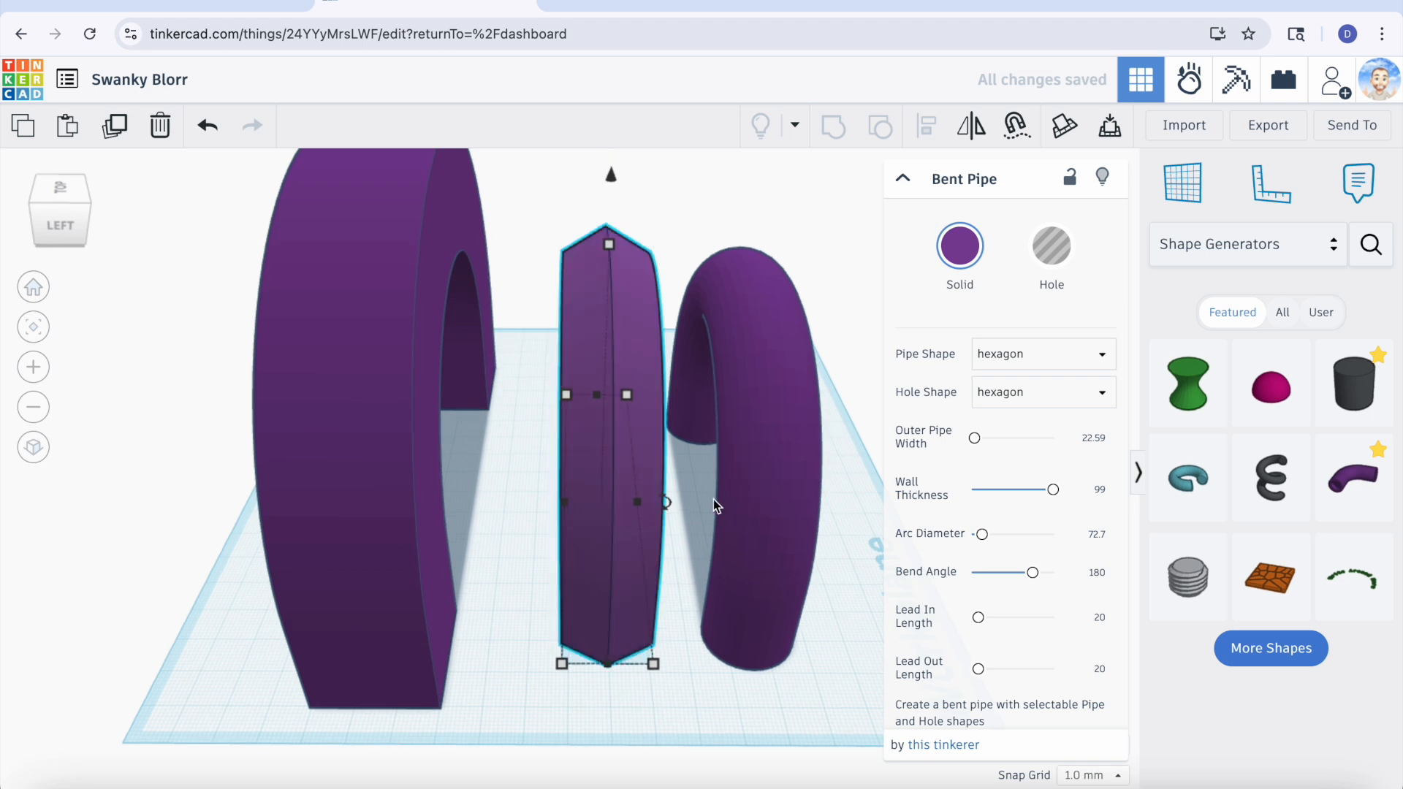
mouse_move(563, 665)
left_mouse_down()
mouse_move(549, 707)
mouse_move(555, 681)
left_mouse_up()
right_click_drag(697, 625, 507, 580)
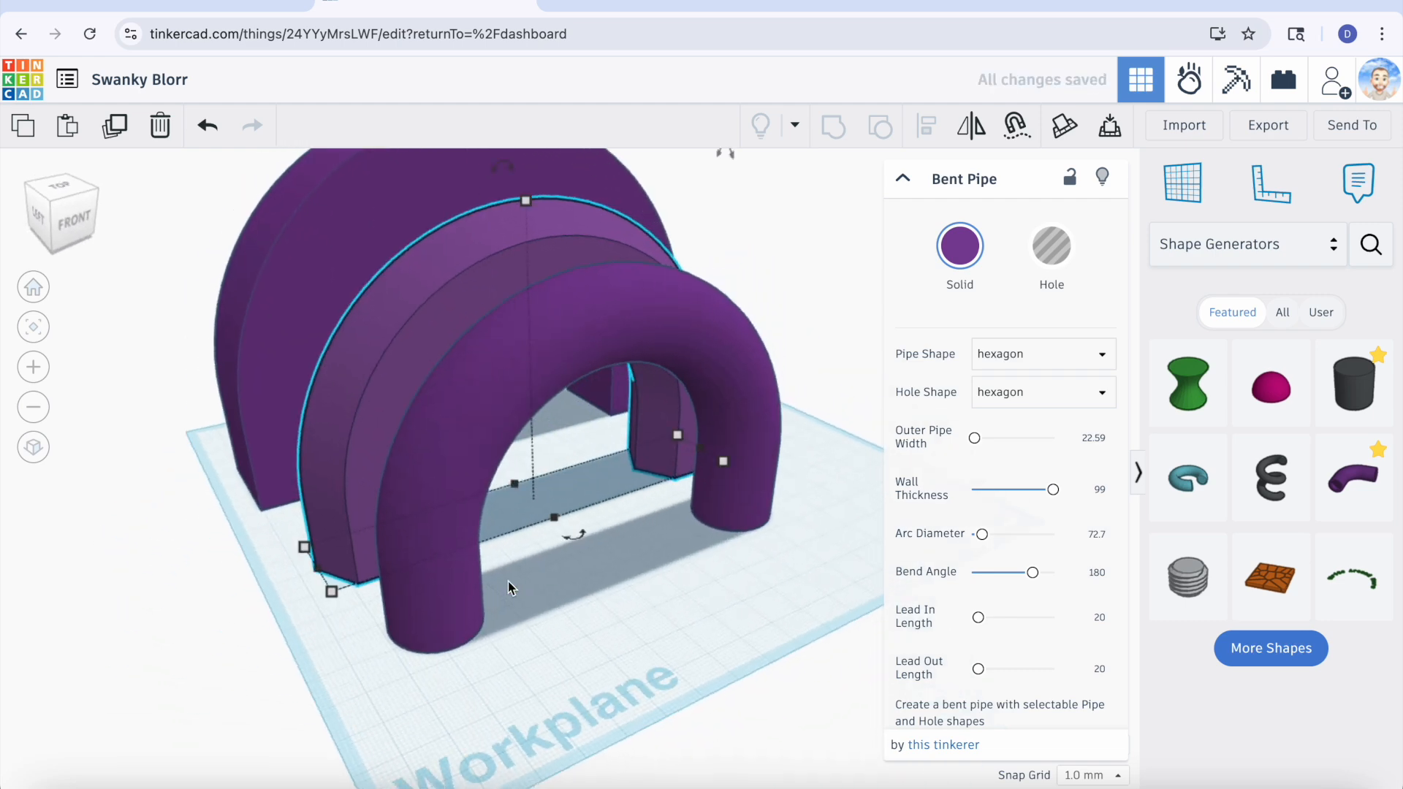
left_click(305, 287)
left_click(438, 332)
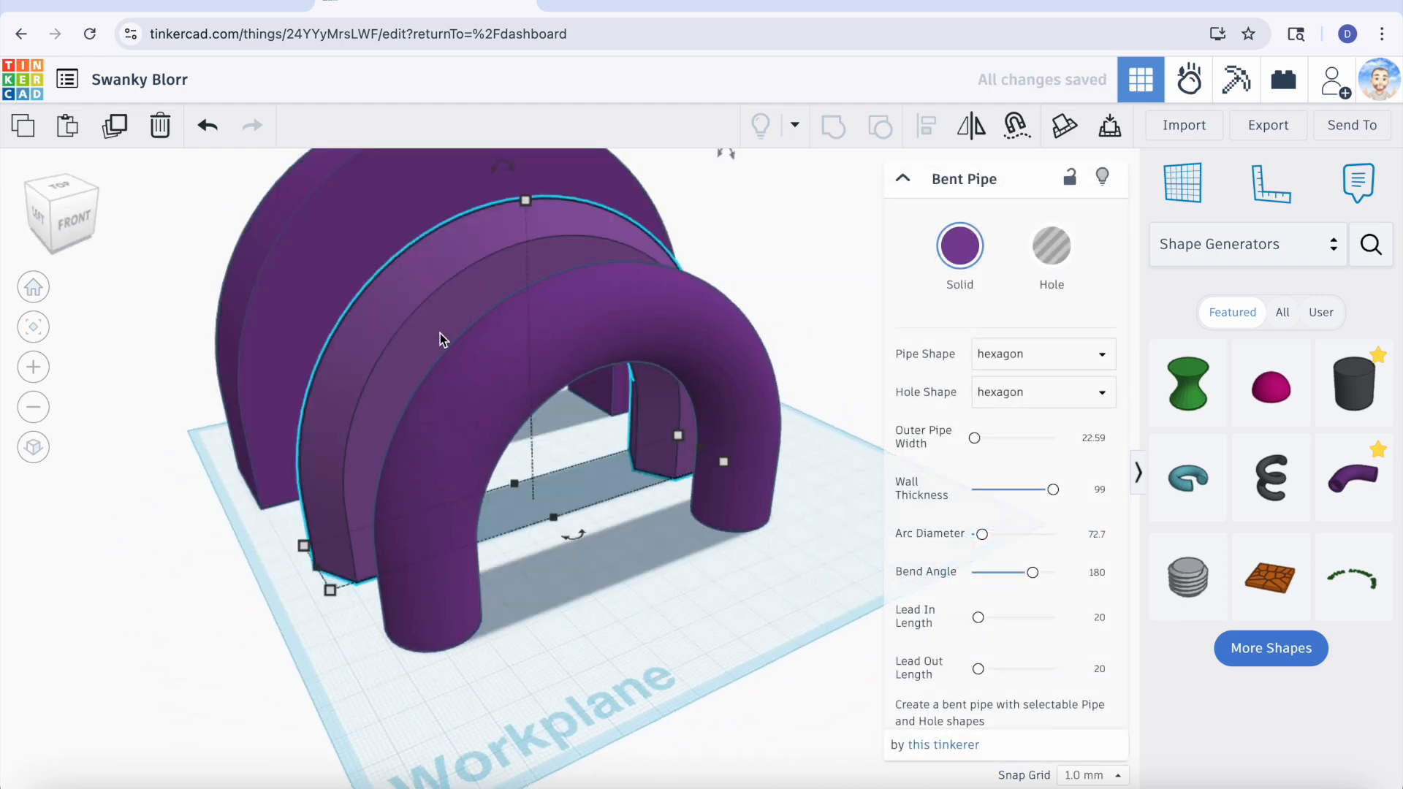
Scale the round front arch down proportionally to a height of about 71 mm.
left_click(485, 361)
right_click_drag(608, 502, 603, 409)
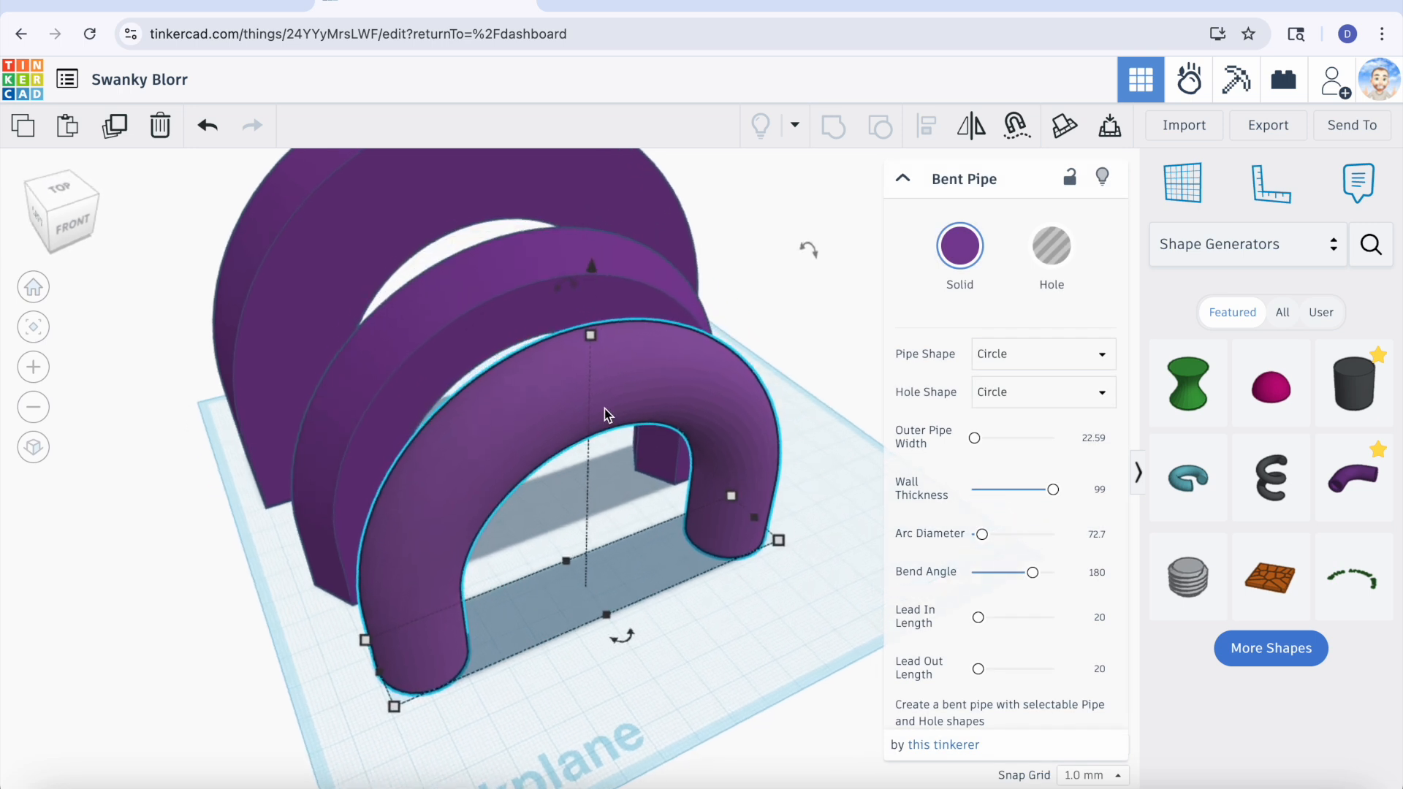
left_click_drag(591, 337, 587, 370)
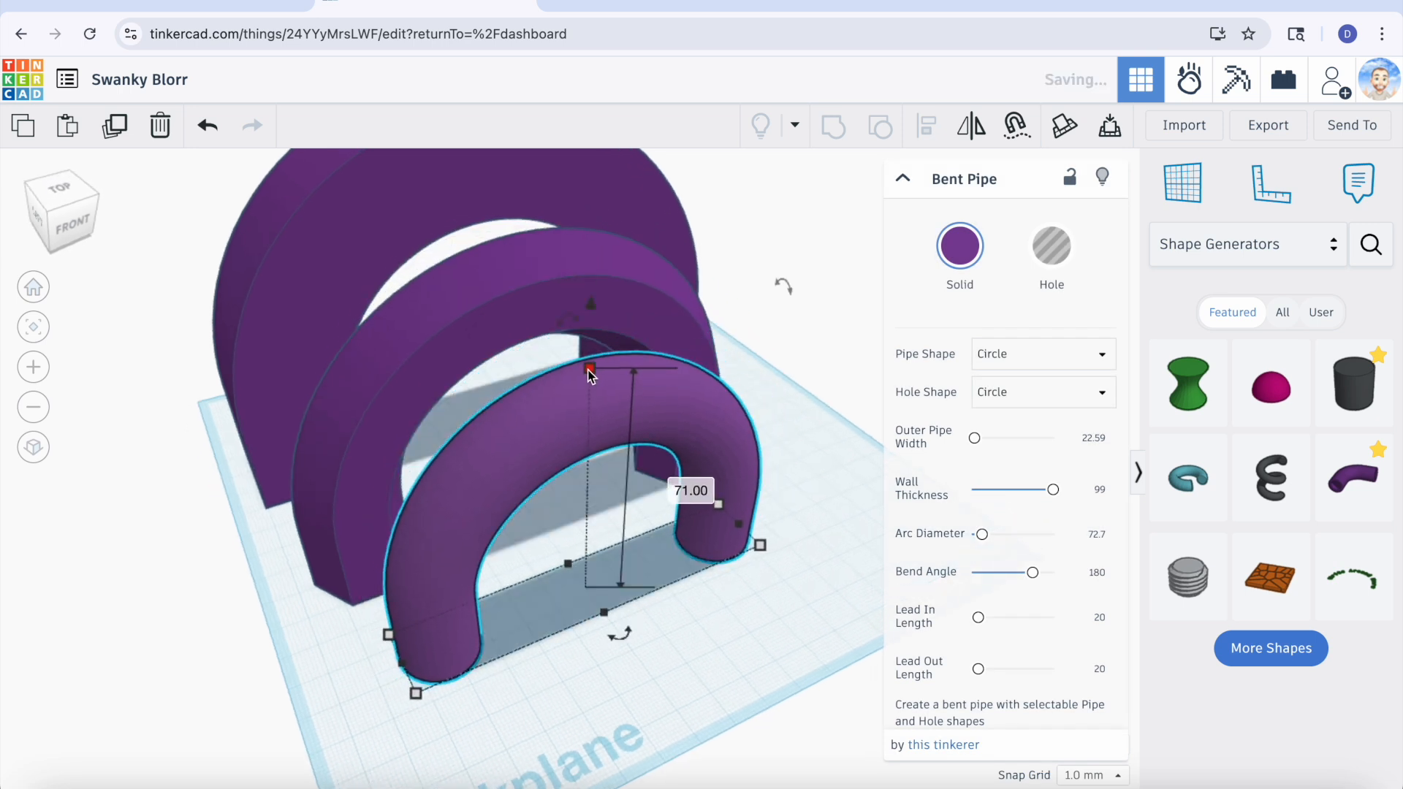
left_click(743, 322)
Recolor the square rear arch blue and the round front arch green.
right_click_drag(743, 350, 660, 335)
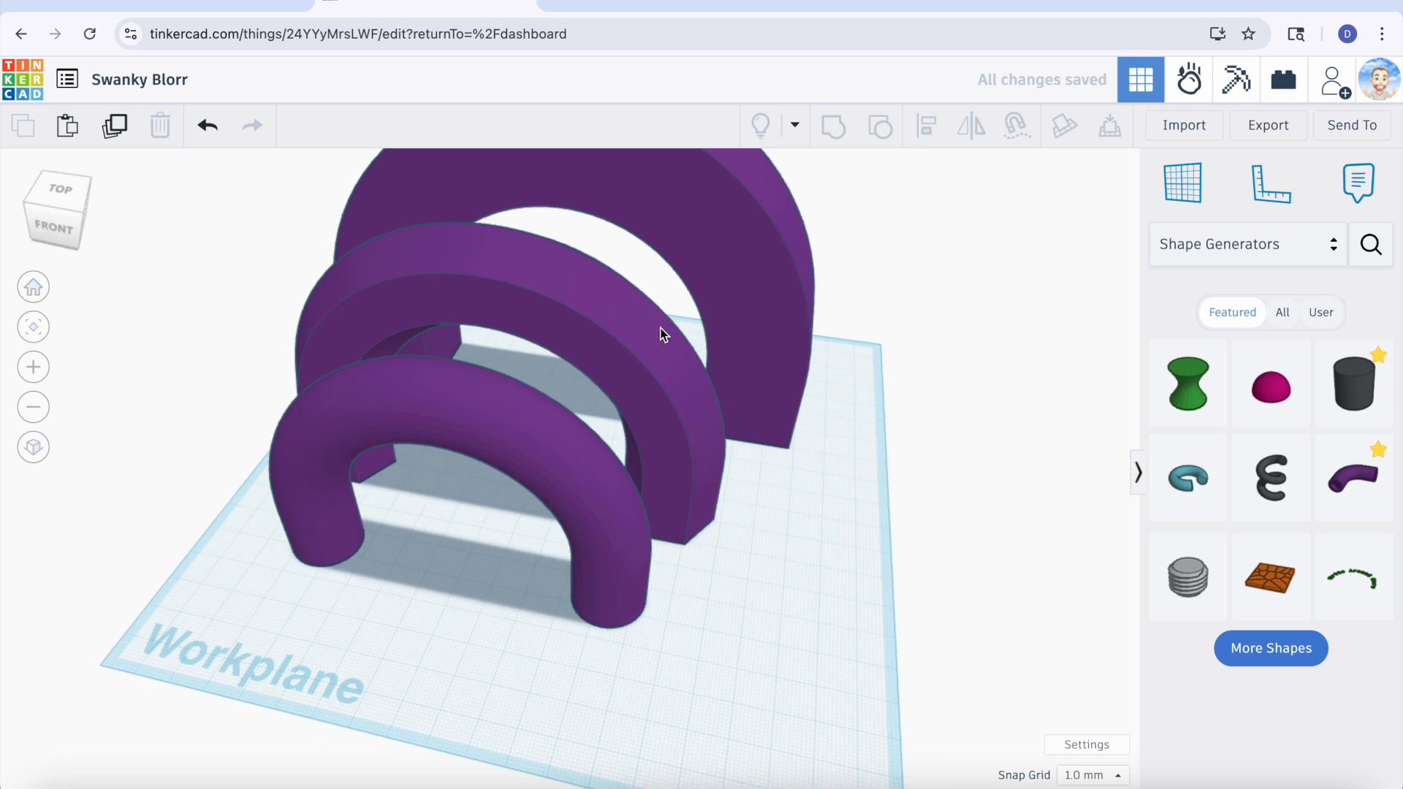
left_click(725, 260)
left_click(961, 248)
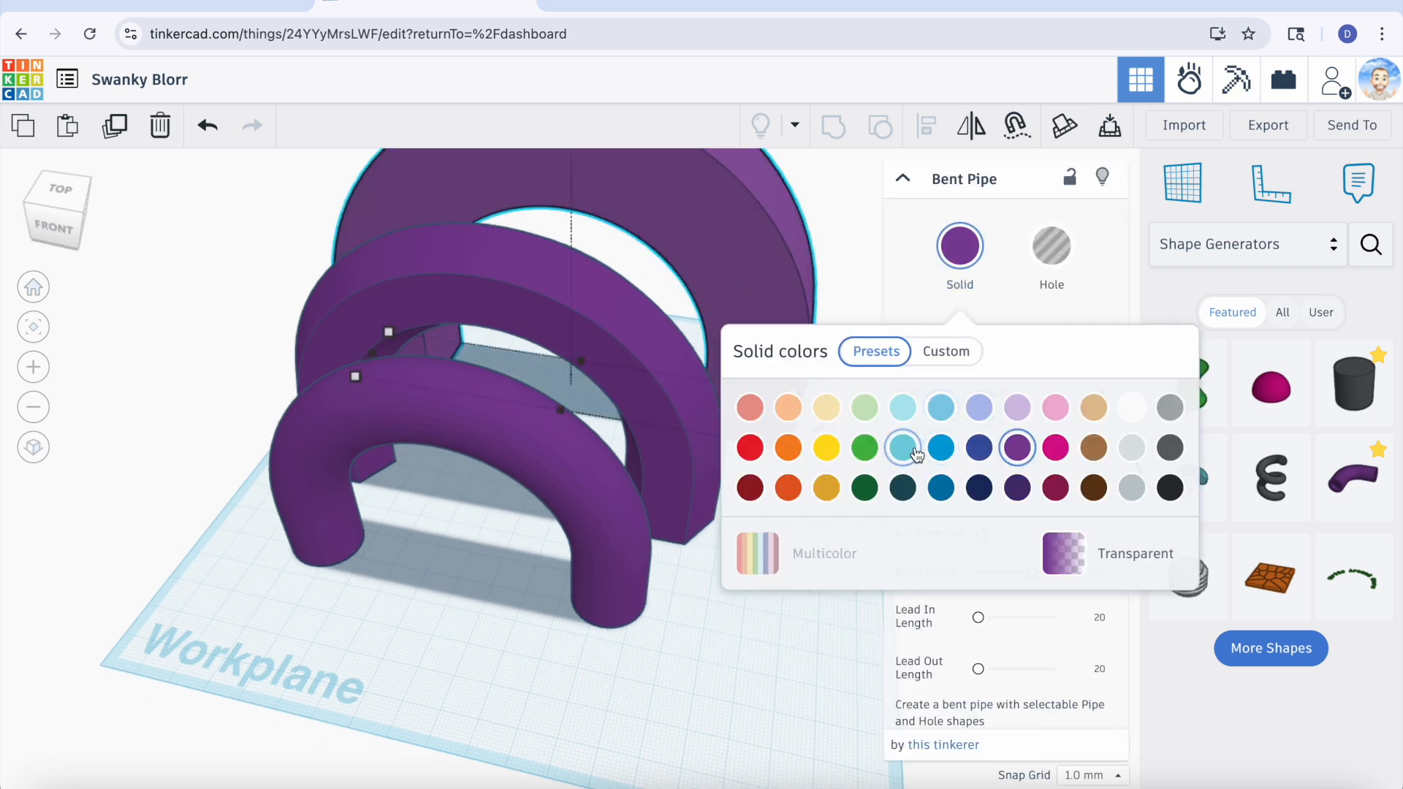
left_click(940, 447)
left_click(571, 453)
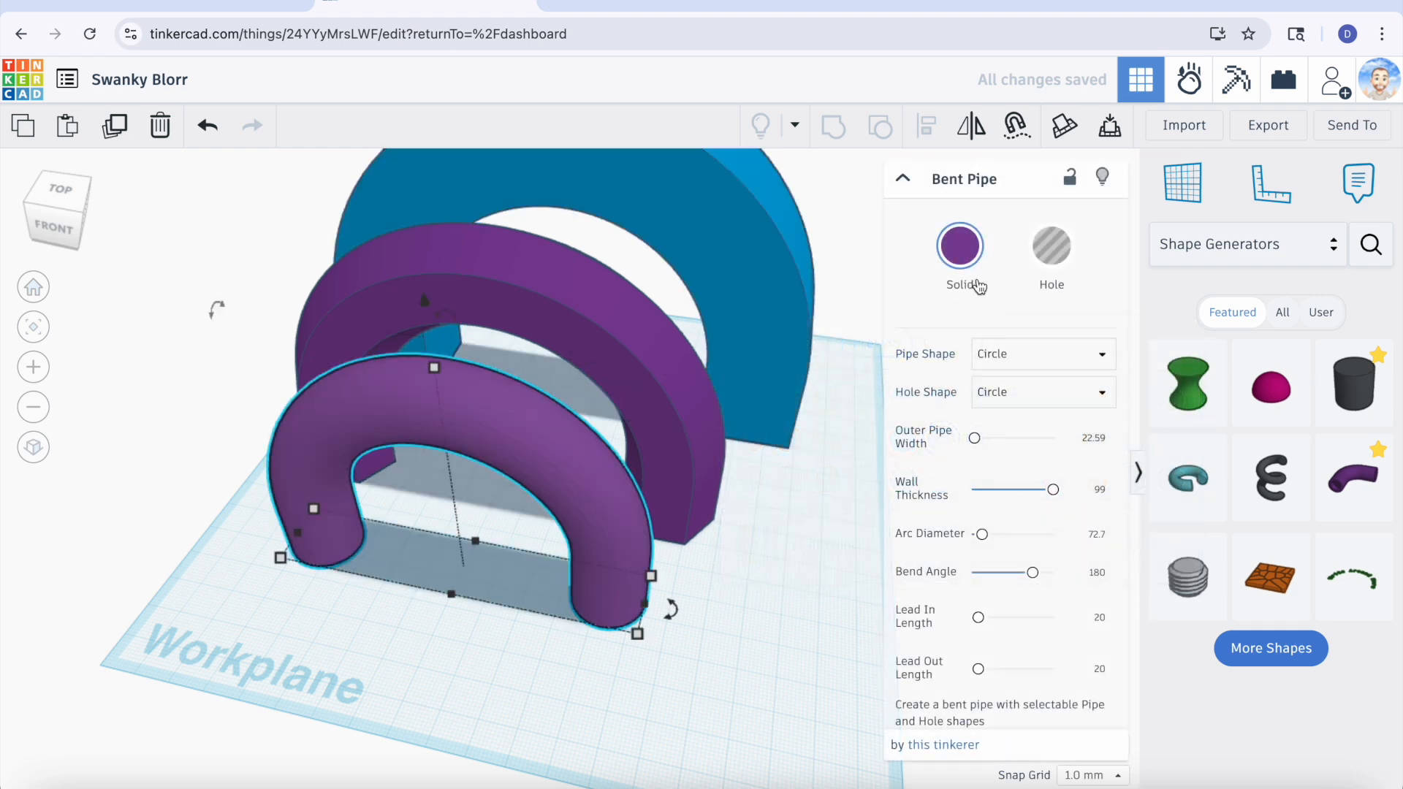
left_click(978, 284)
left_click(864, 449)
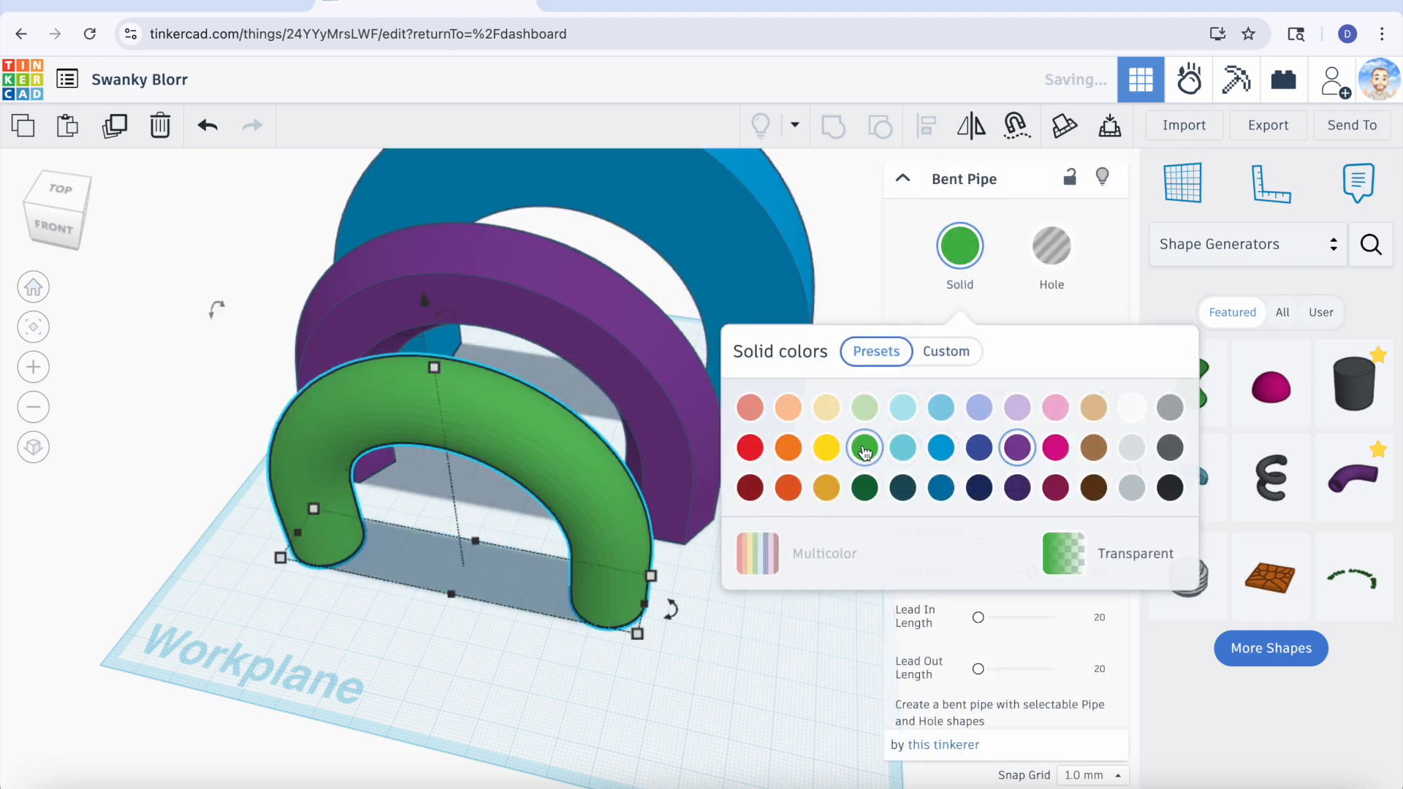
right_click_drag(206, 368, 480, 370)
right_click_drag(565, 360, 582, 354)
right_click_drag(695, 370, 472, 355)
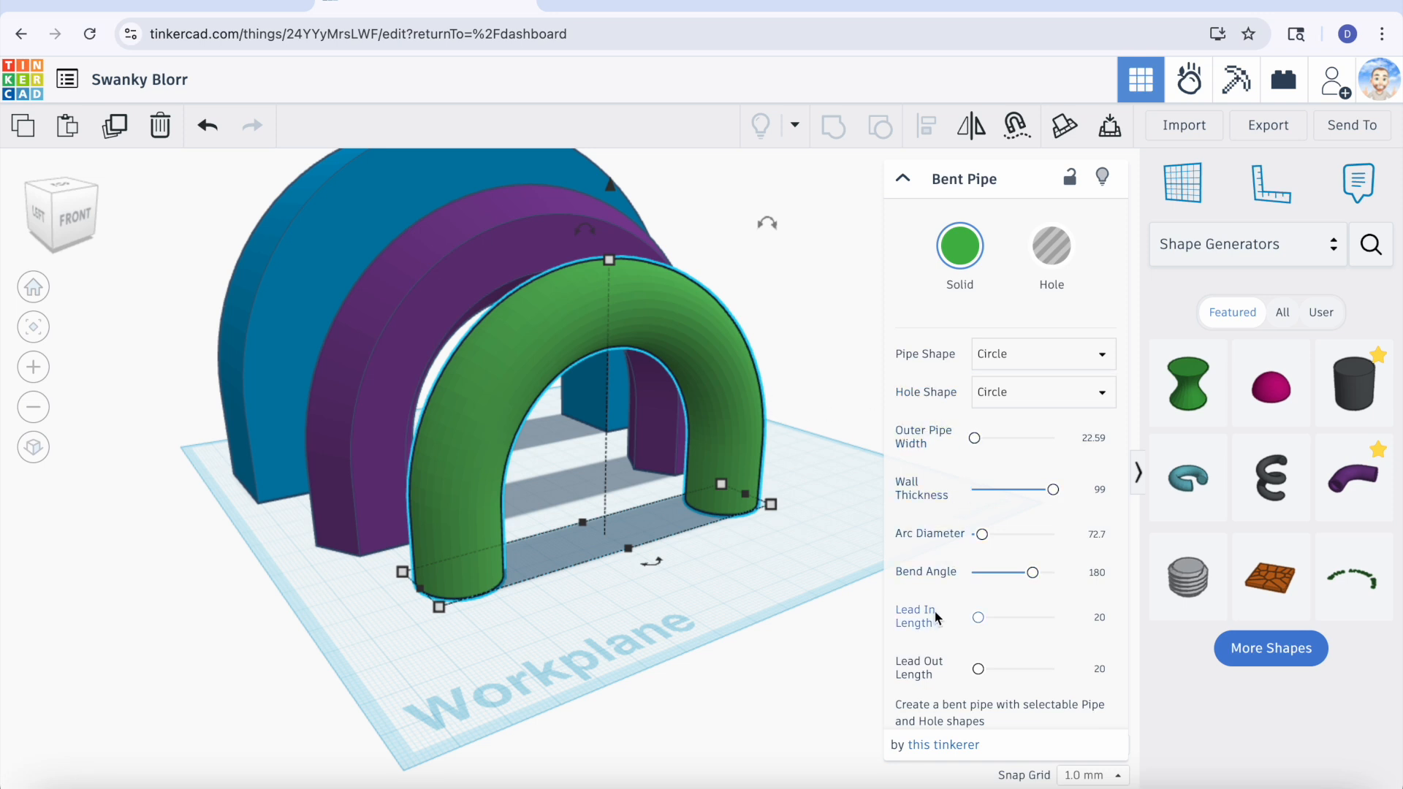
right_click_drag(733, 528, 604, 559)
Select all three arches and align them to a shared center line across their width.
scroll(602, 558, "down", 3)
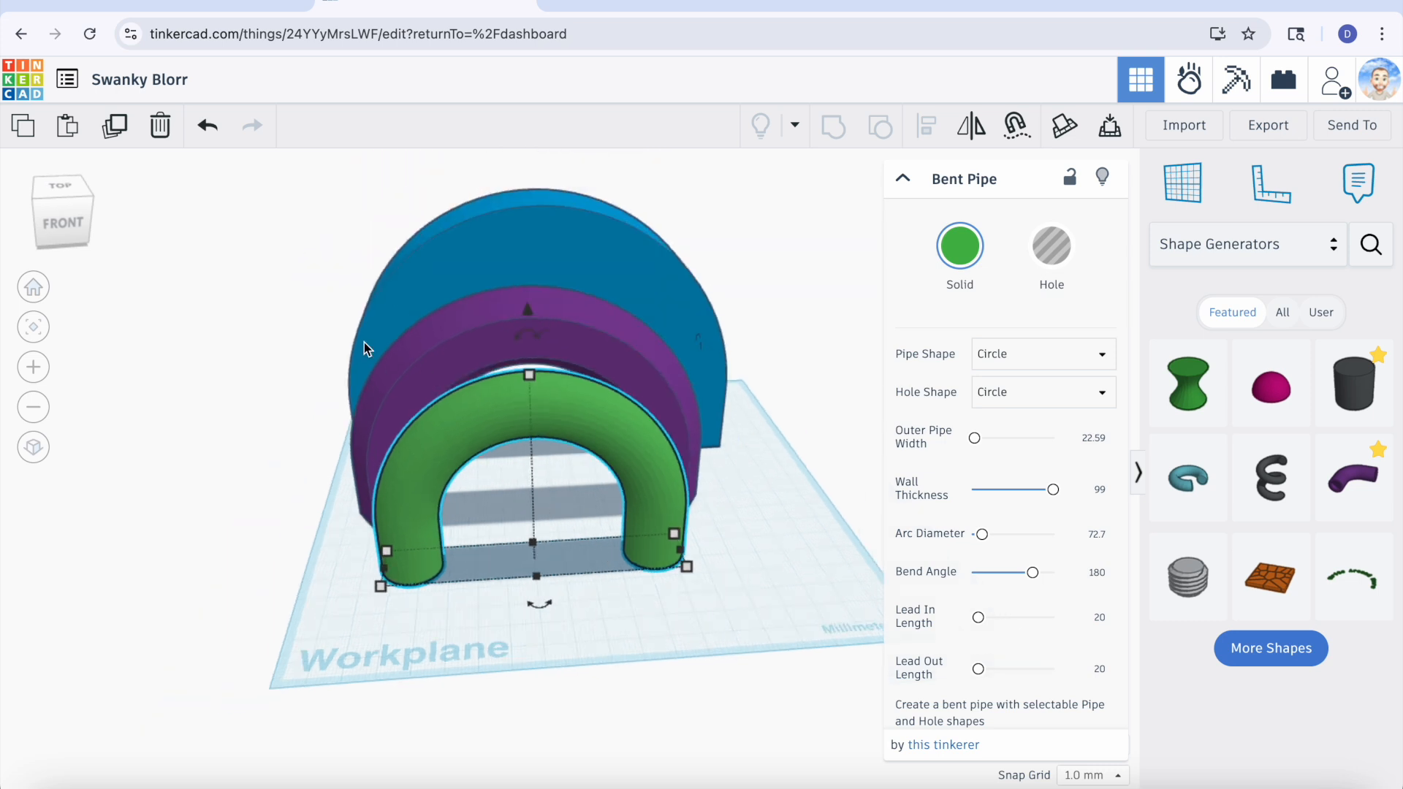
left_click_drag(330, 226, 664, 501)
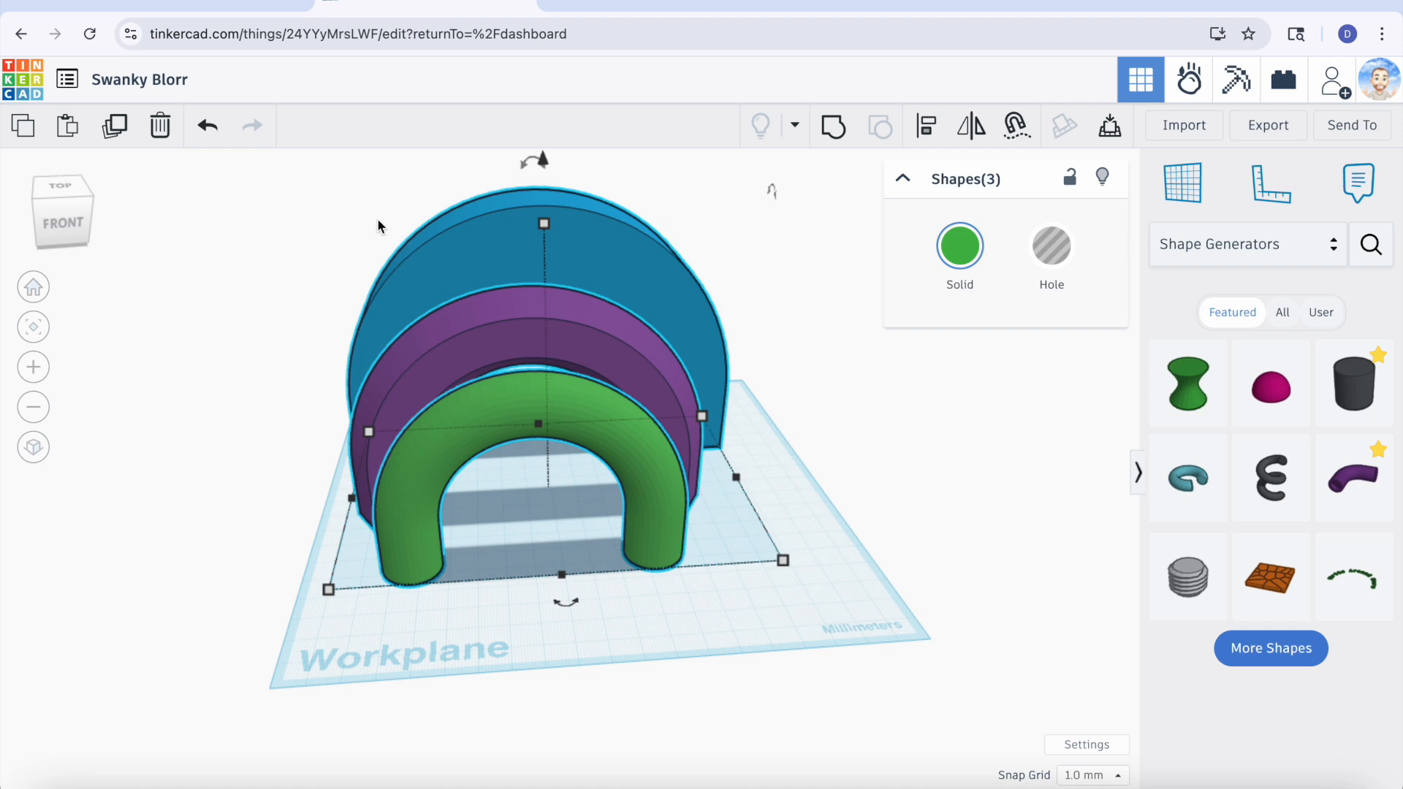
left_click_drag(282, 195, 648, 570)
left_click(259, 341)
left_click(417, 289)
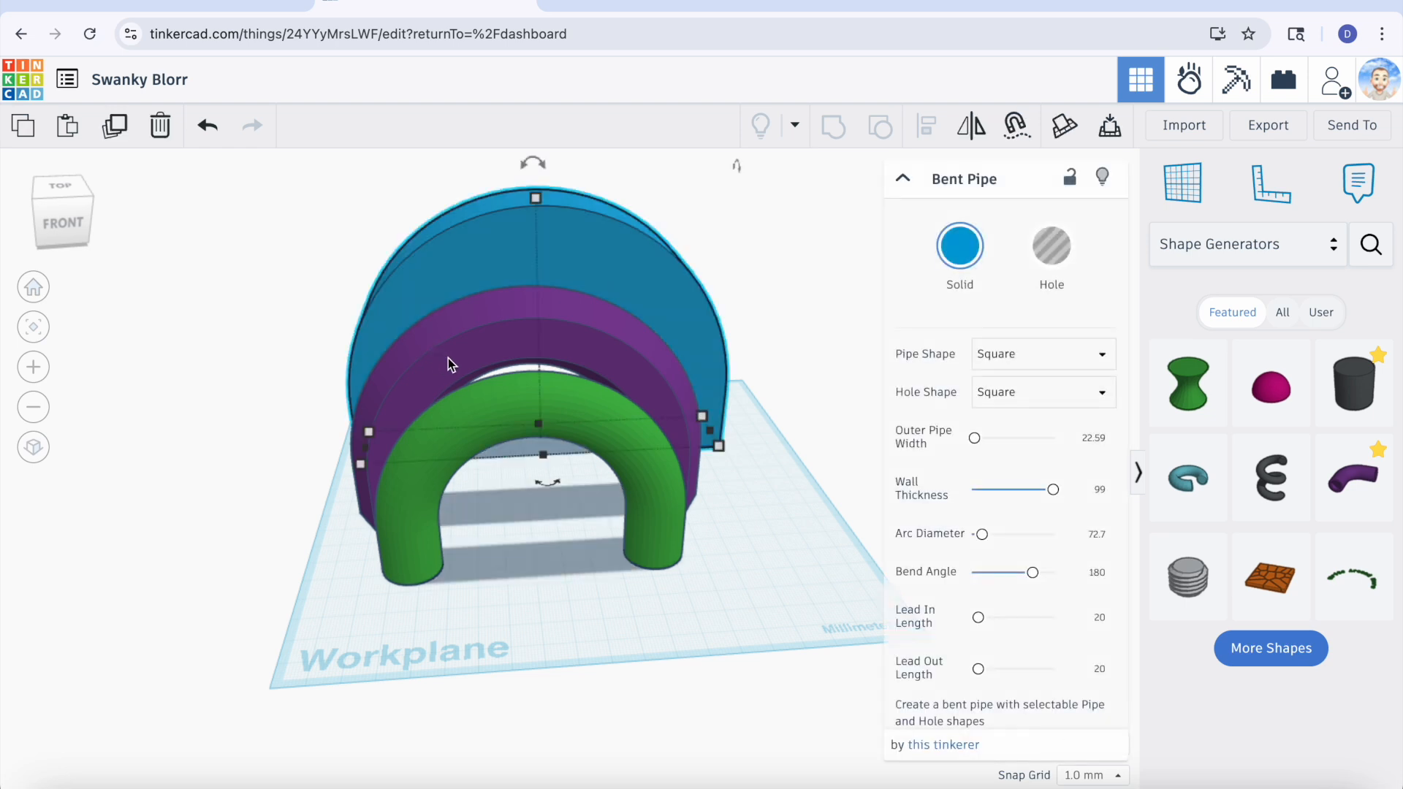
left_click(448, 358, "shift")
left_click(497, 444, "shift")
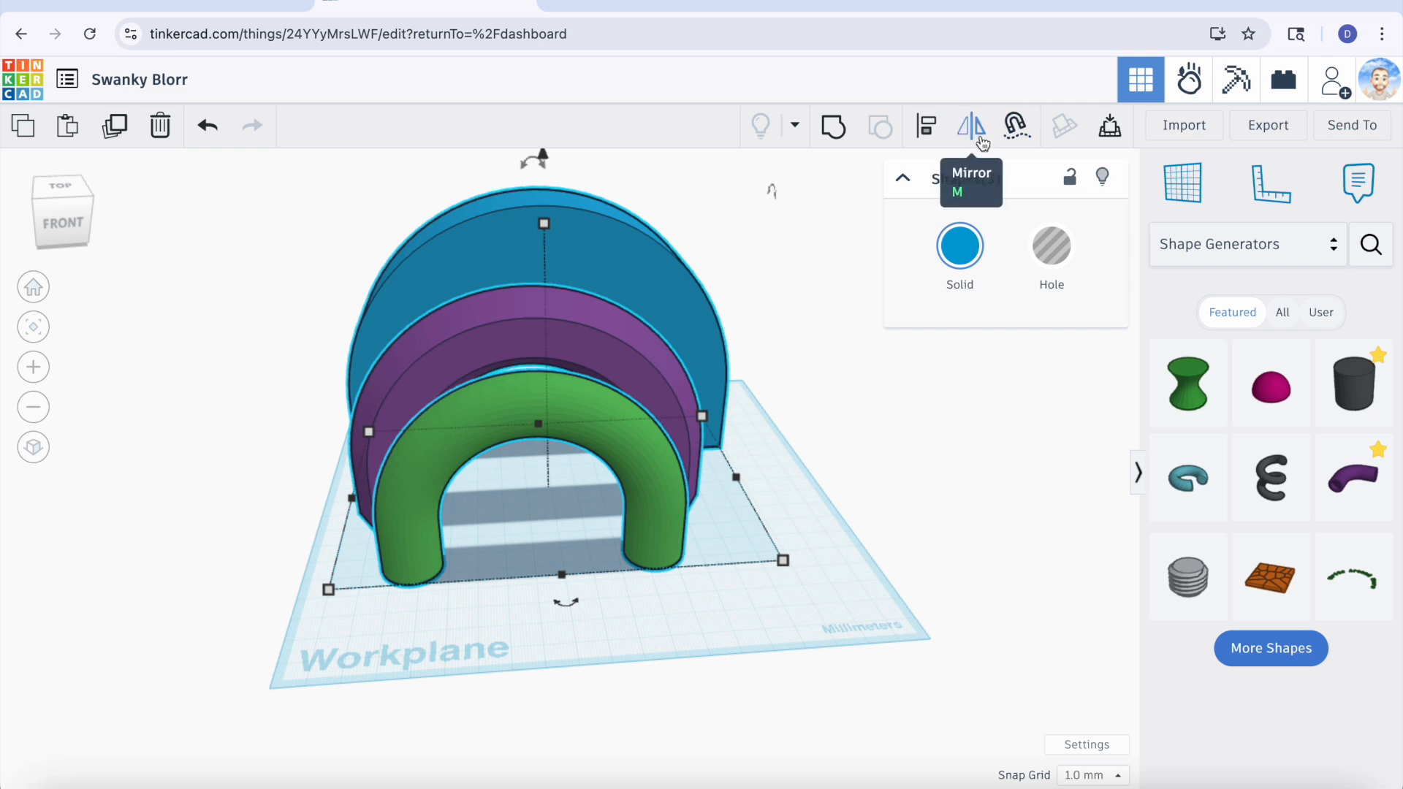
left_click(925, 129)
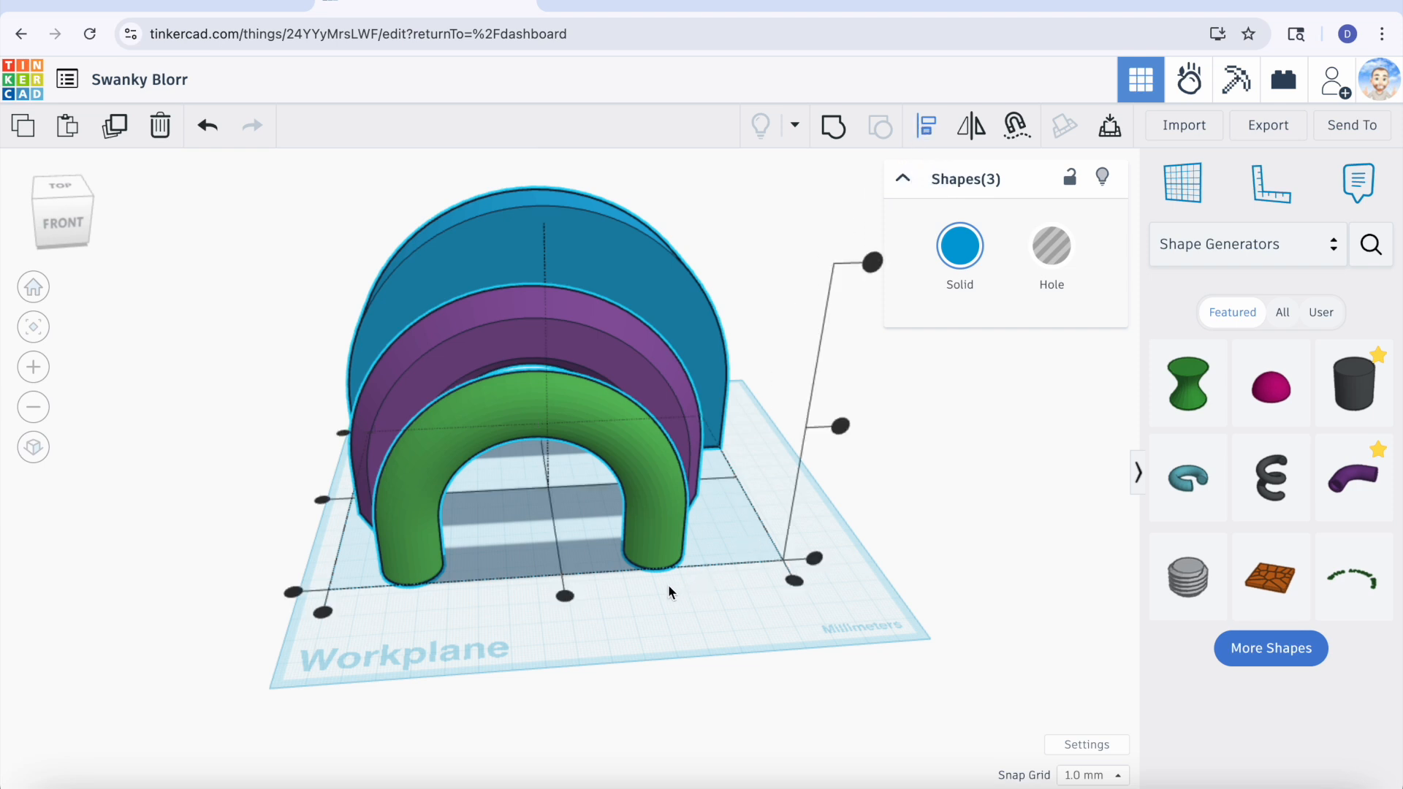
left_click(563, 597)
right_click_drag(673, 549, 678, 509)
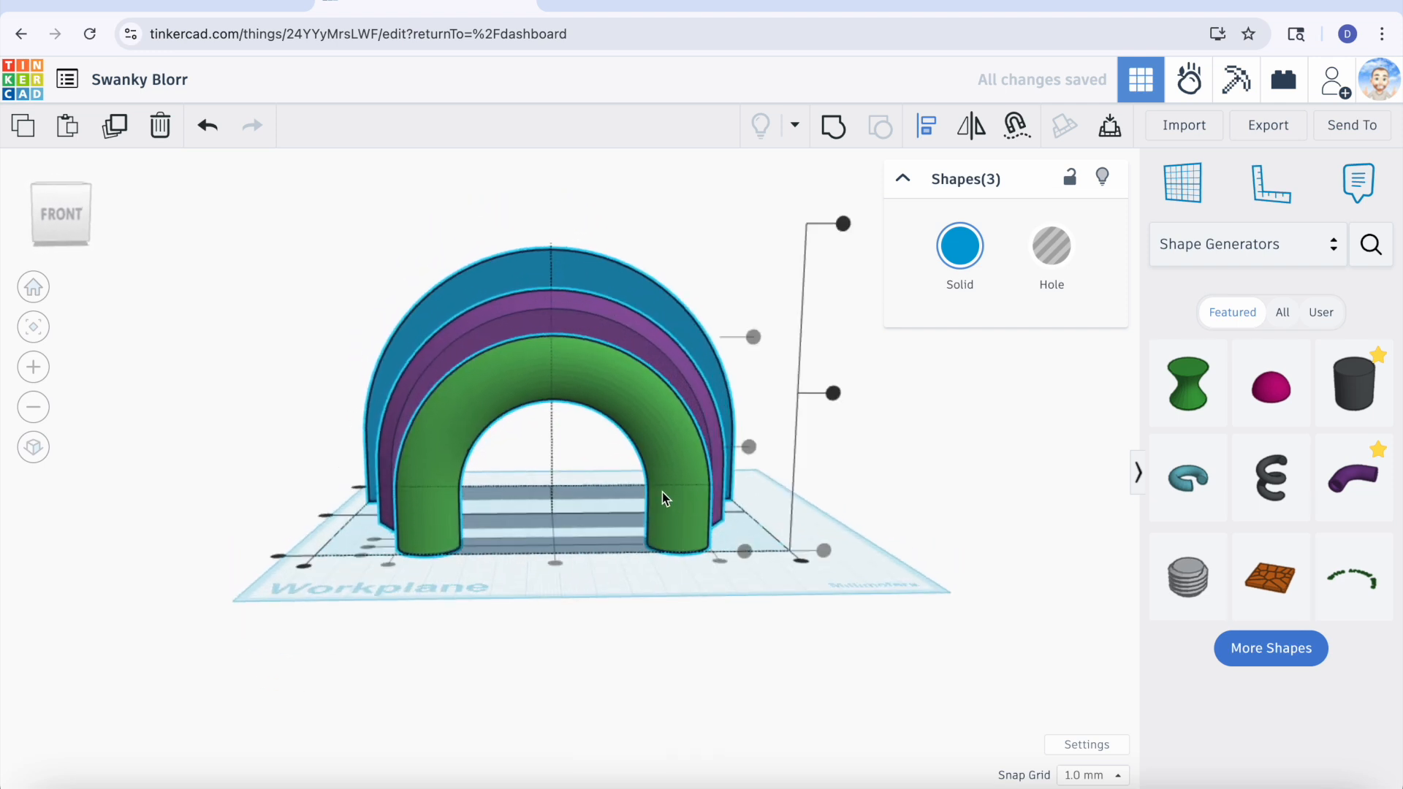
Scale the green front arch down to a height of about 48 mm and shrink the purple middle arch proportionally.
left_click(332, 335)
left_click(552, 369)
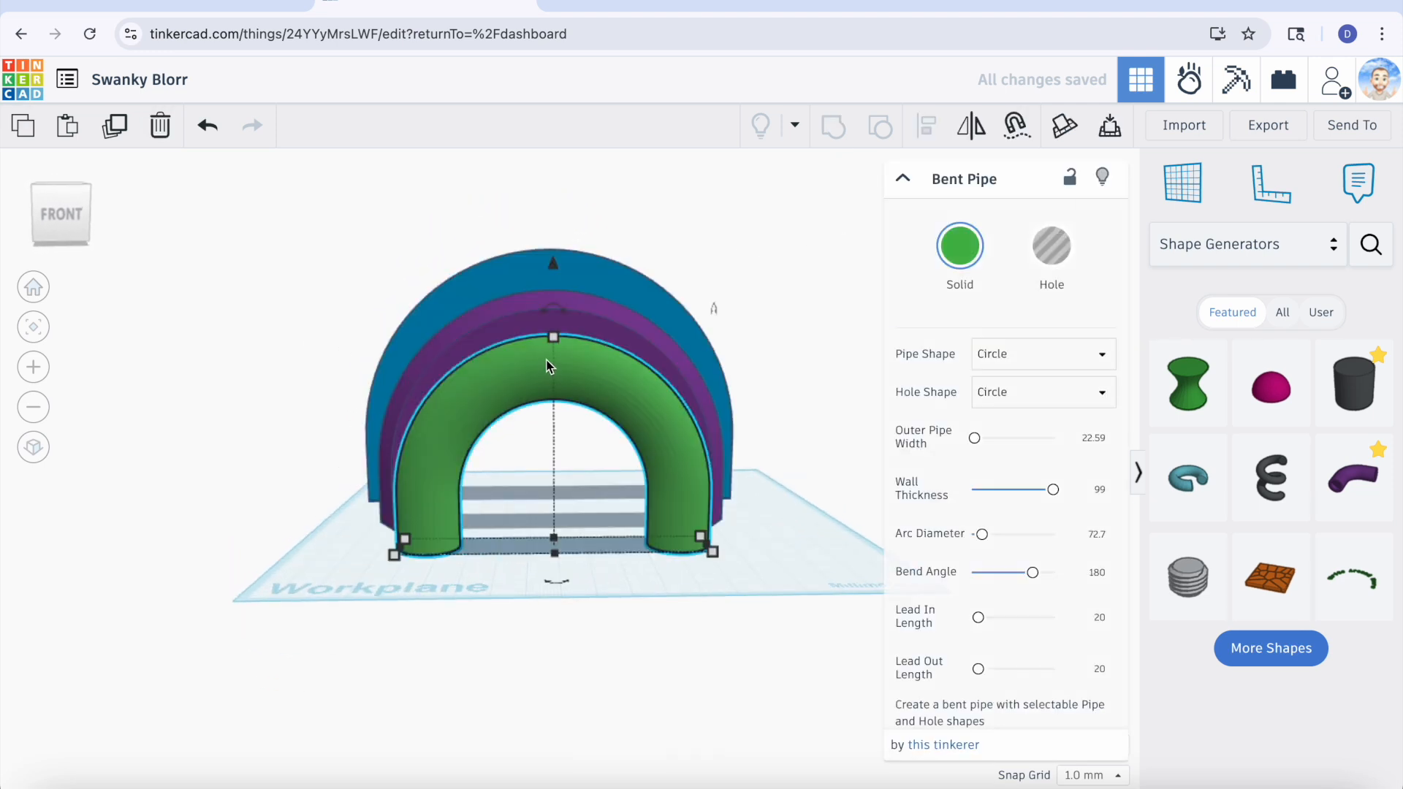
left_click_drag(552, 341, 546, 412)
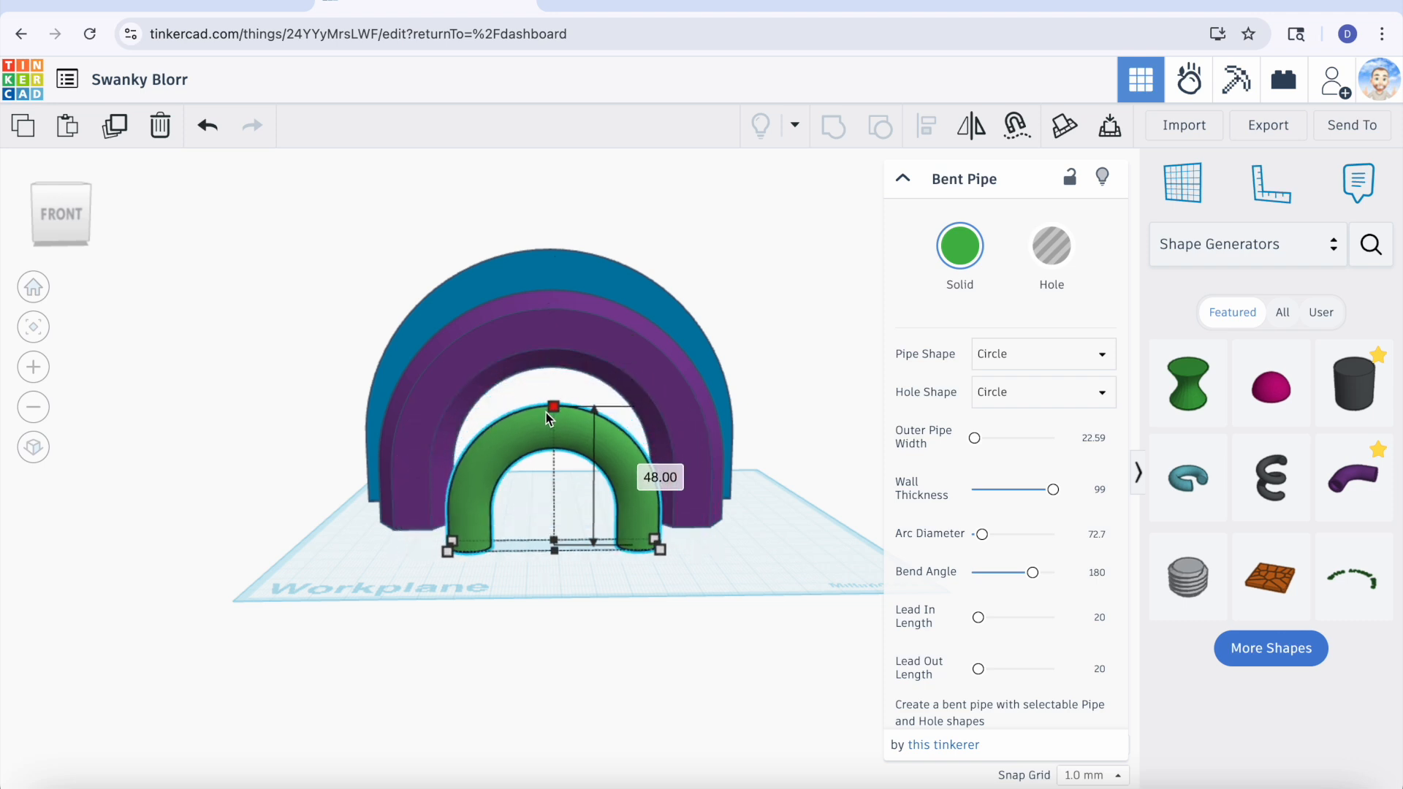
left_click(292, 314)
left_click(572, 341)
left_click_drag(553, 294, 553, 338)
Enlarge the blue rear arch proportionally, and adjust its base so it is slightly narrower and deeper.
left_click(566, 289)
left_click_drag(550, 250, 519, 199)
left_click_drag(468, 266, 515, 292)
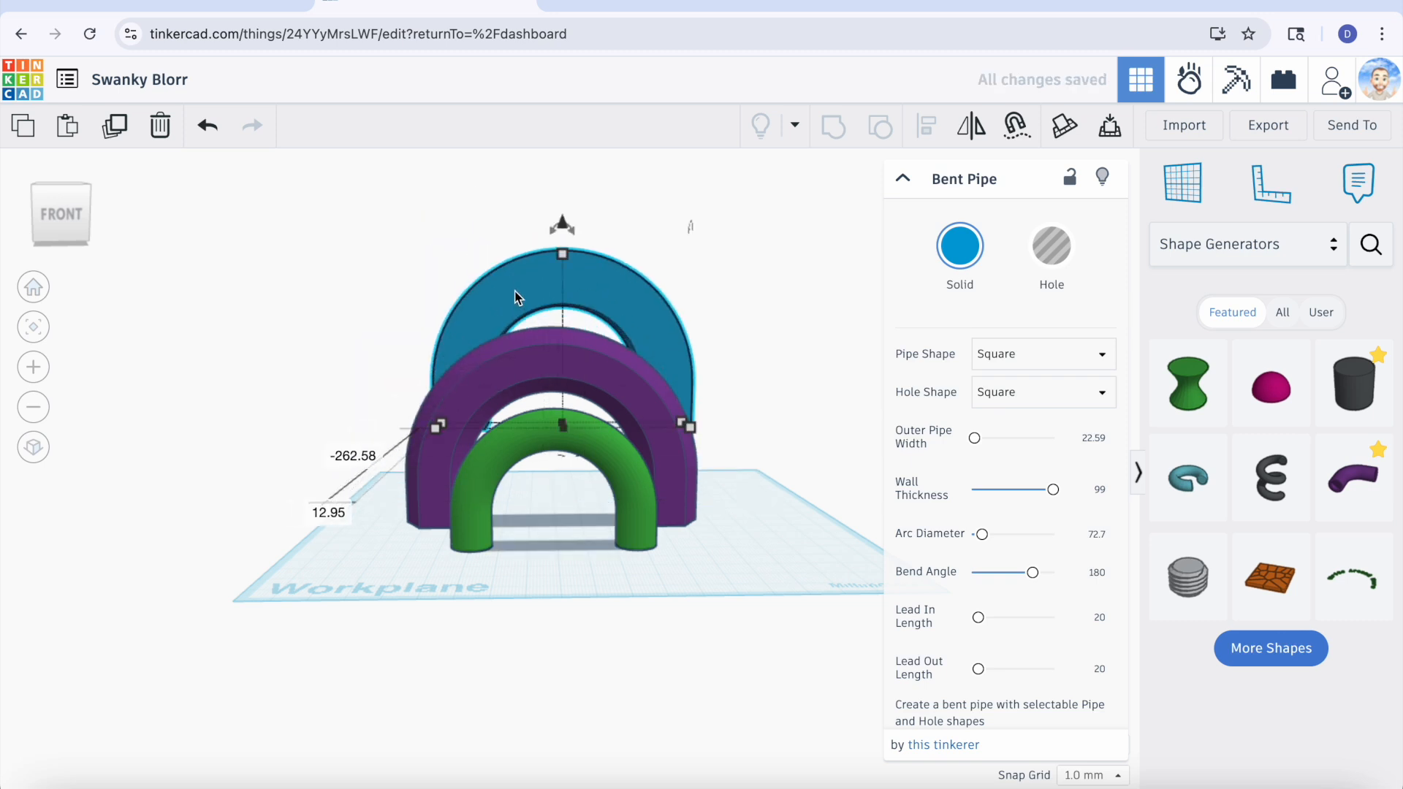
key("super+z")
right_click_drag(295, 294, 292, 366)
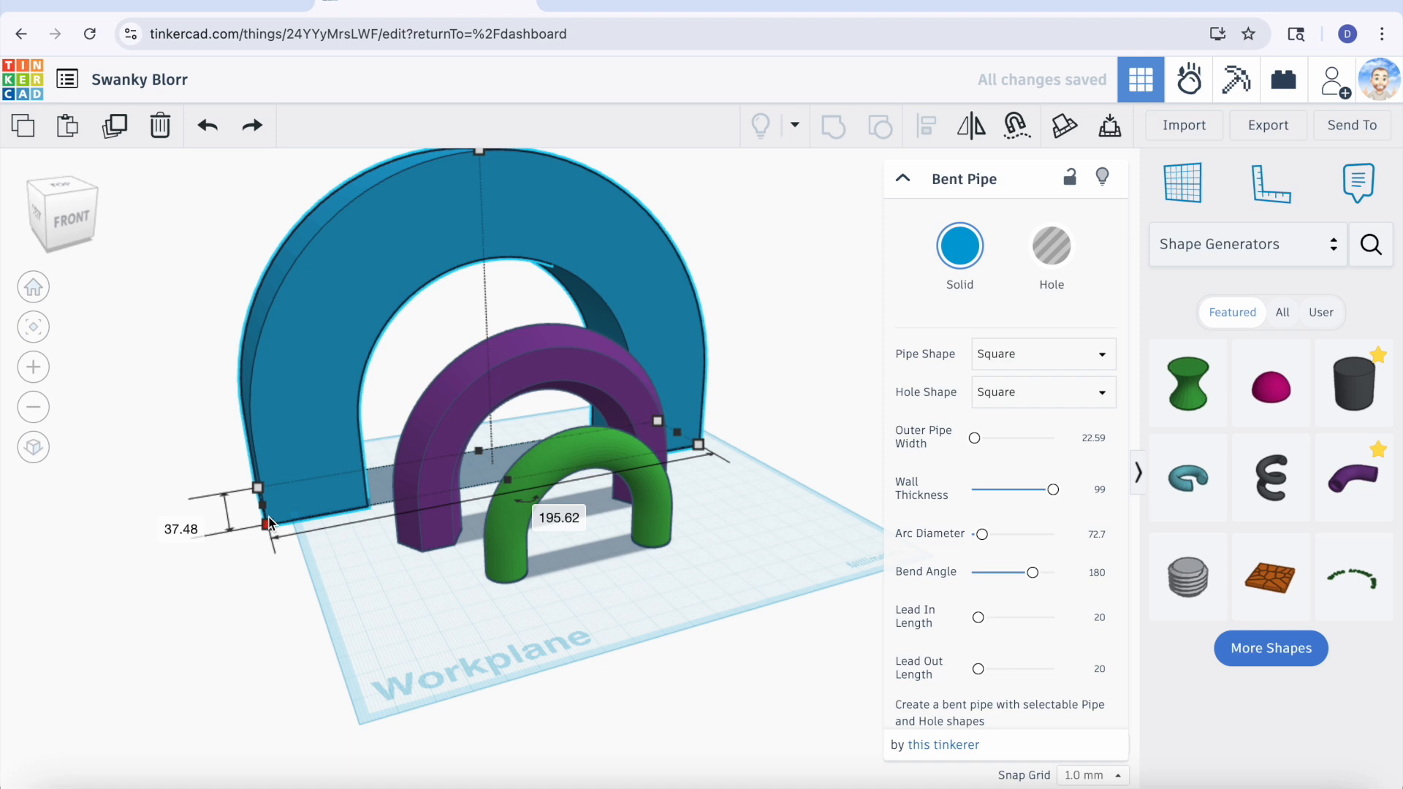
left_click_drag(268, 522, 302, 508)
right_click_drag(302, 508, 662, 408)
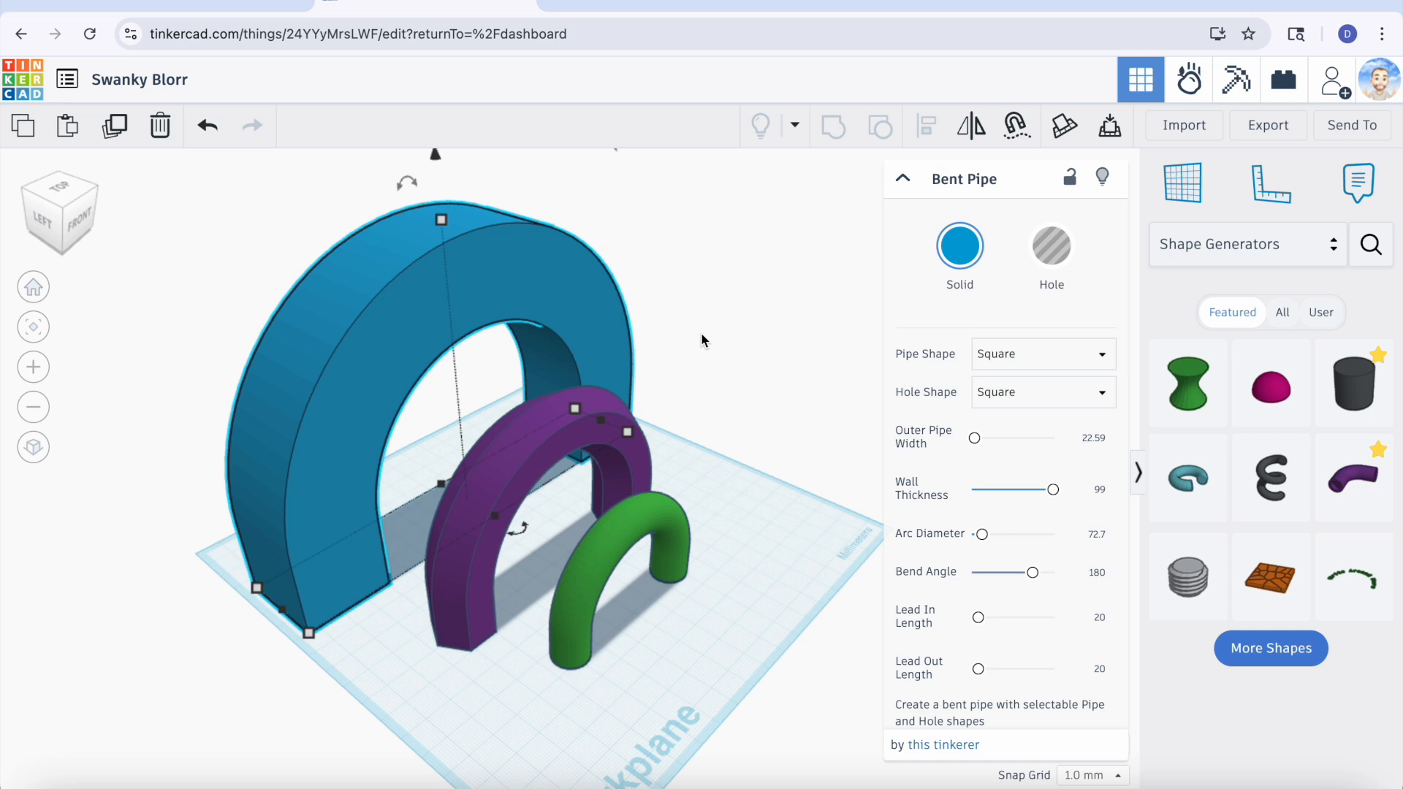
Align the three resized arches with each other by their centers across the width.
left_click_drag(247, 245, 673, 497)
left_click(934, 140)
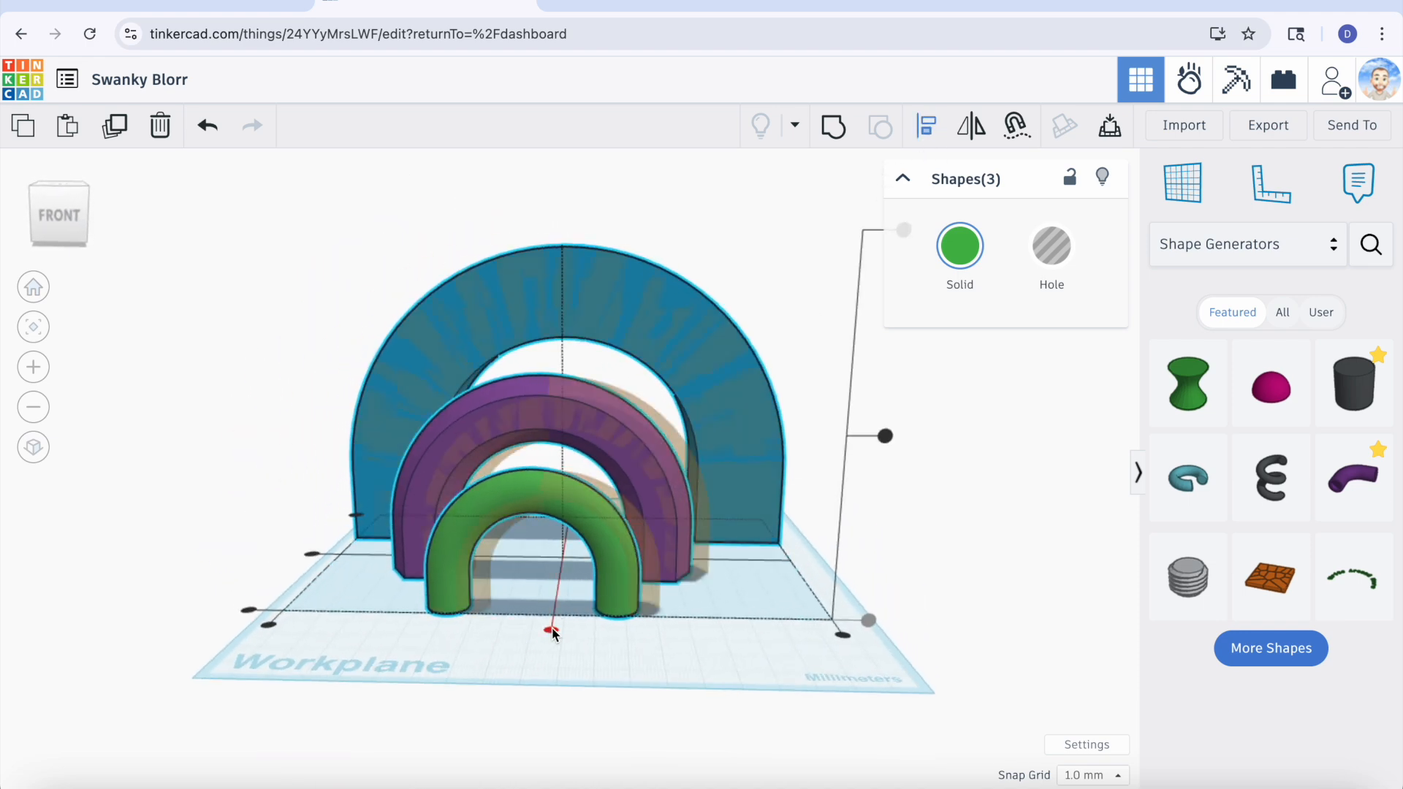
left_click(553, 630)
left_click_drag(327, 323, 596, 602)
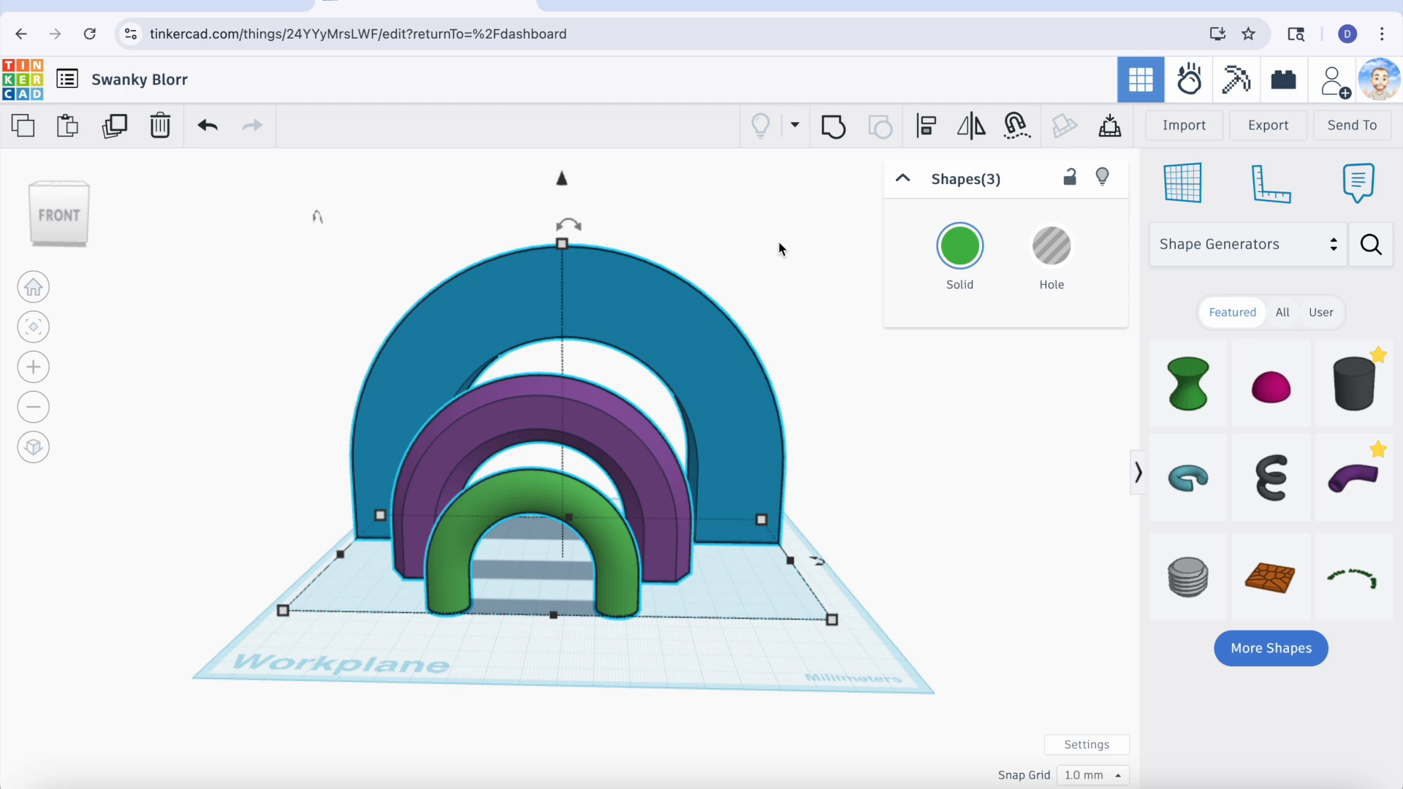
left_click(552, 630)
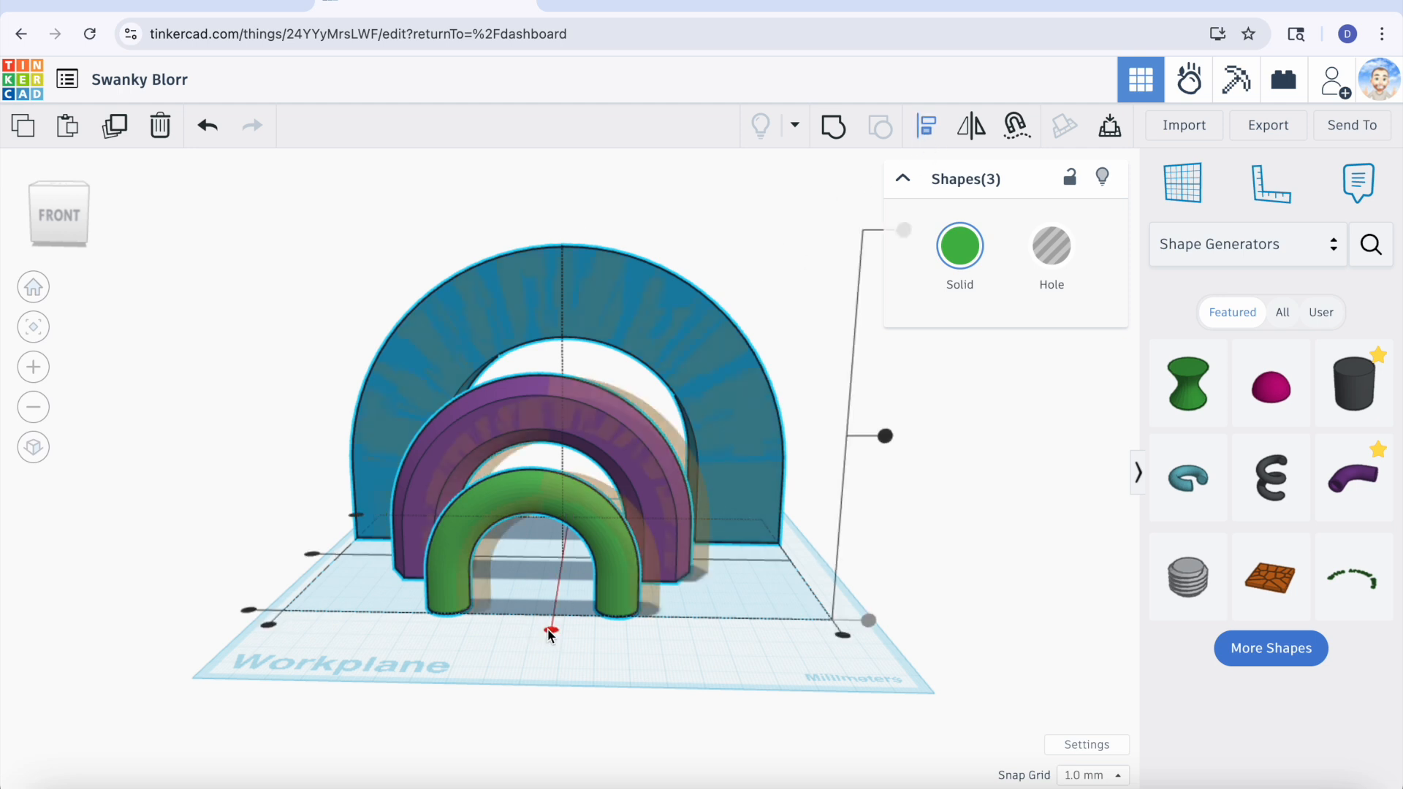
Capture a screenshot of the full screen with the three aligned arches seen from an angled front-left view.
right_click_drag(242, 562, 426, 606)
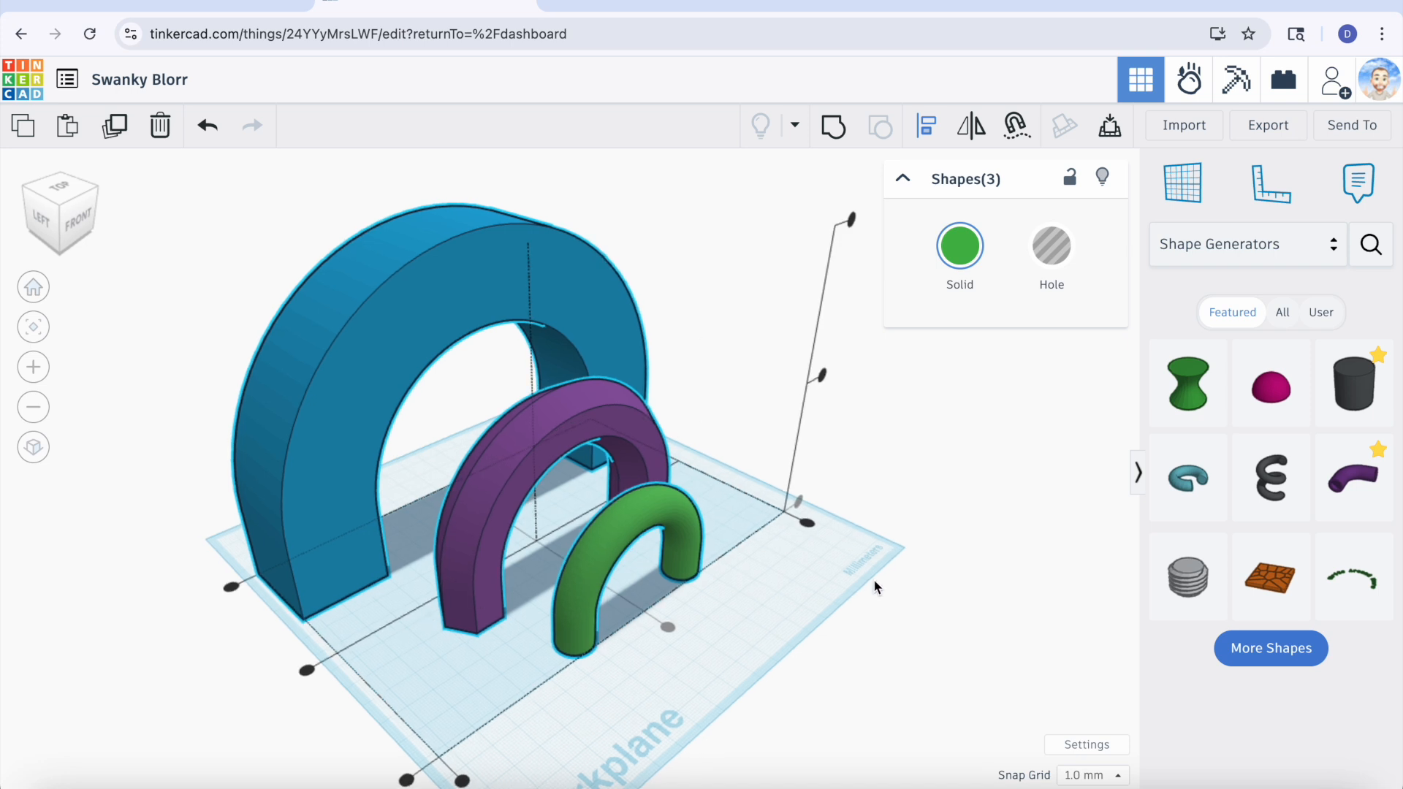
key("super+shift+3")
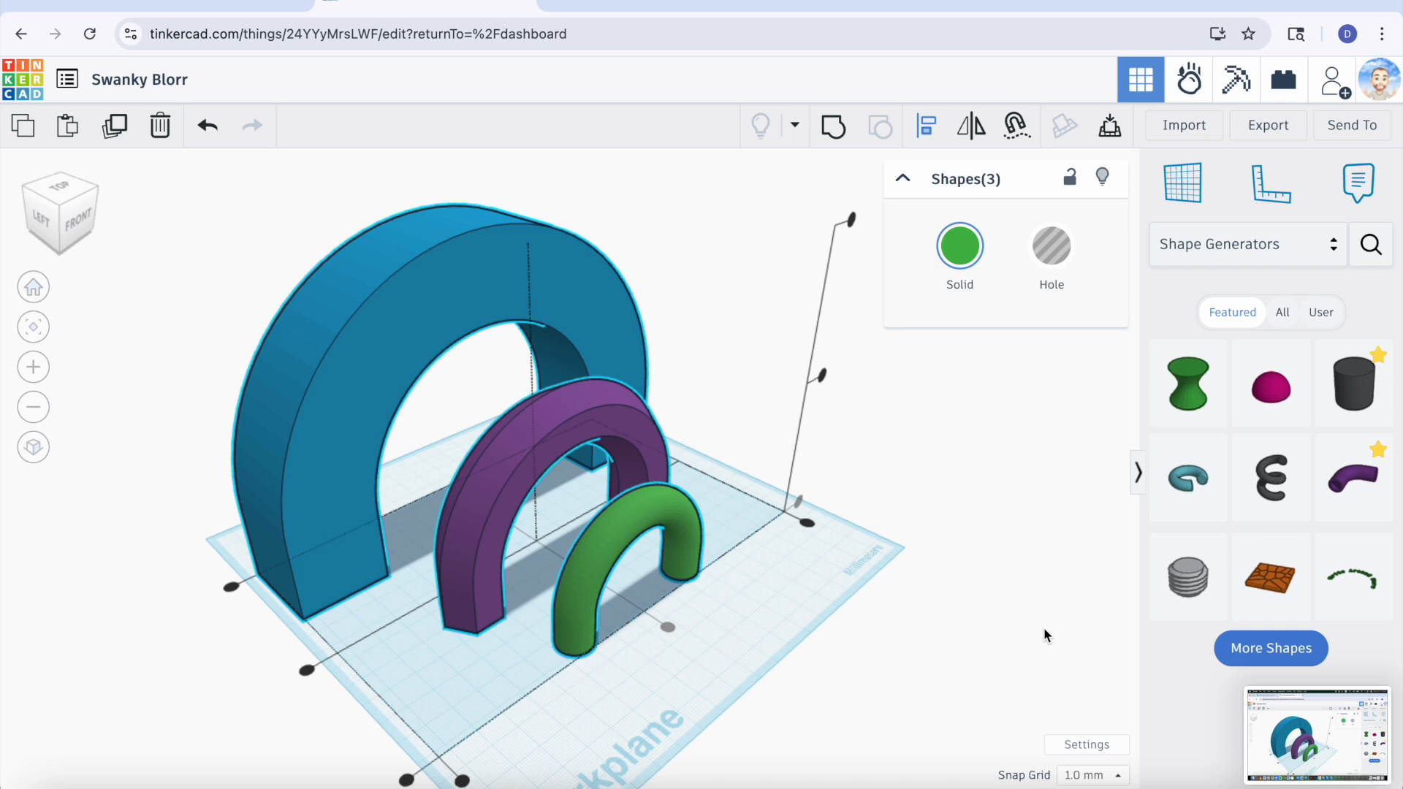
right_click_drag(1044, 636, 854, 643)
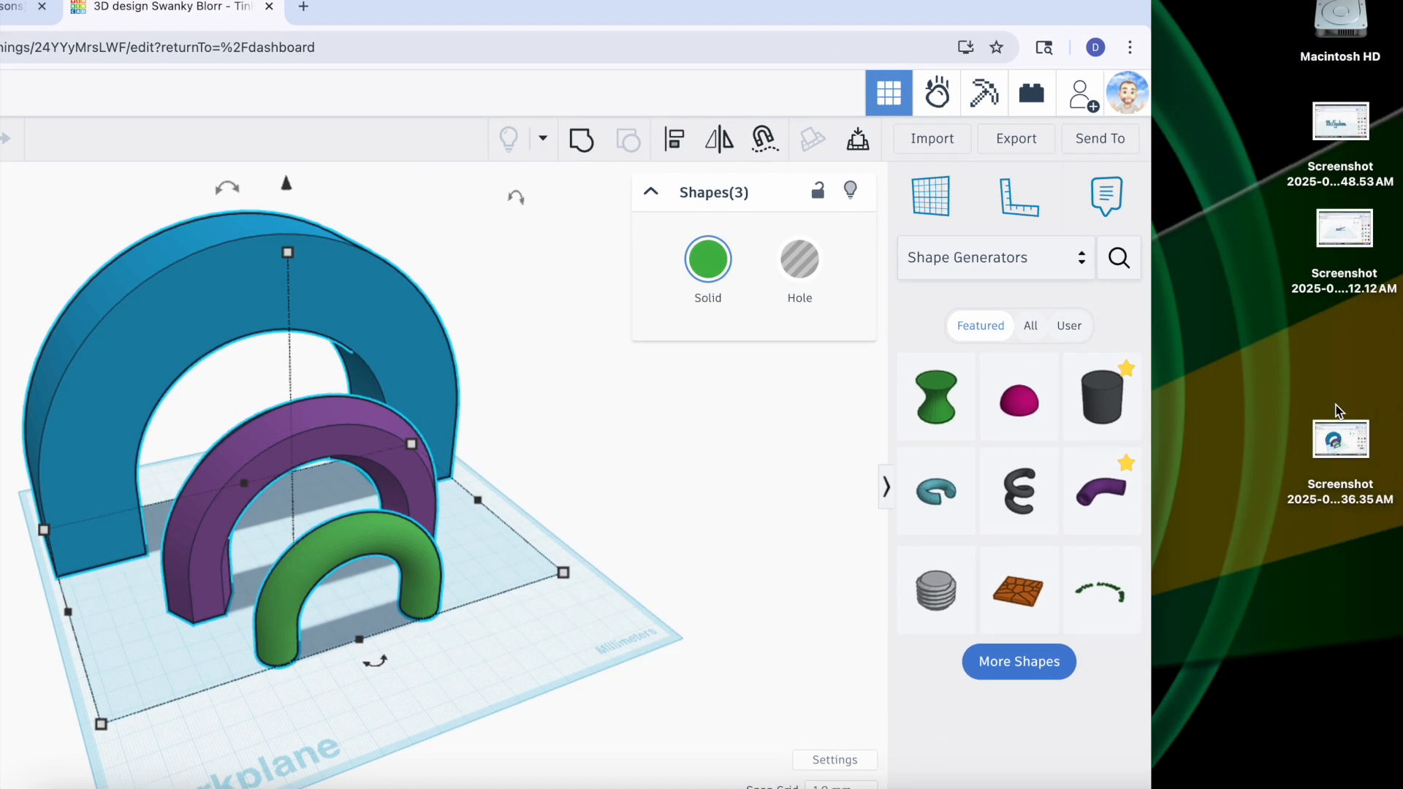
Place the new screenshot file beneath the two earlier ones on the desktop and check all three files.
left_click_drag(1334, 440, 1334, 321)
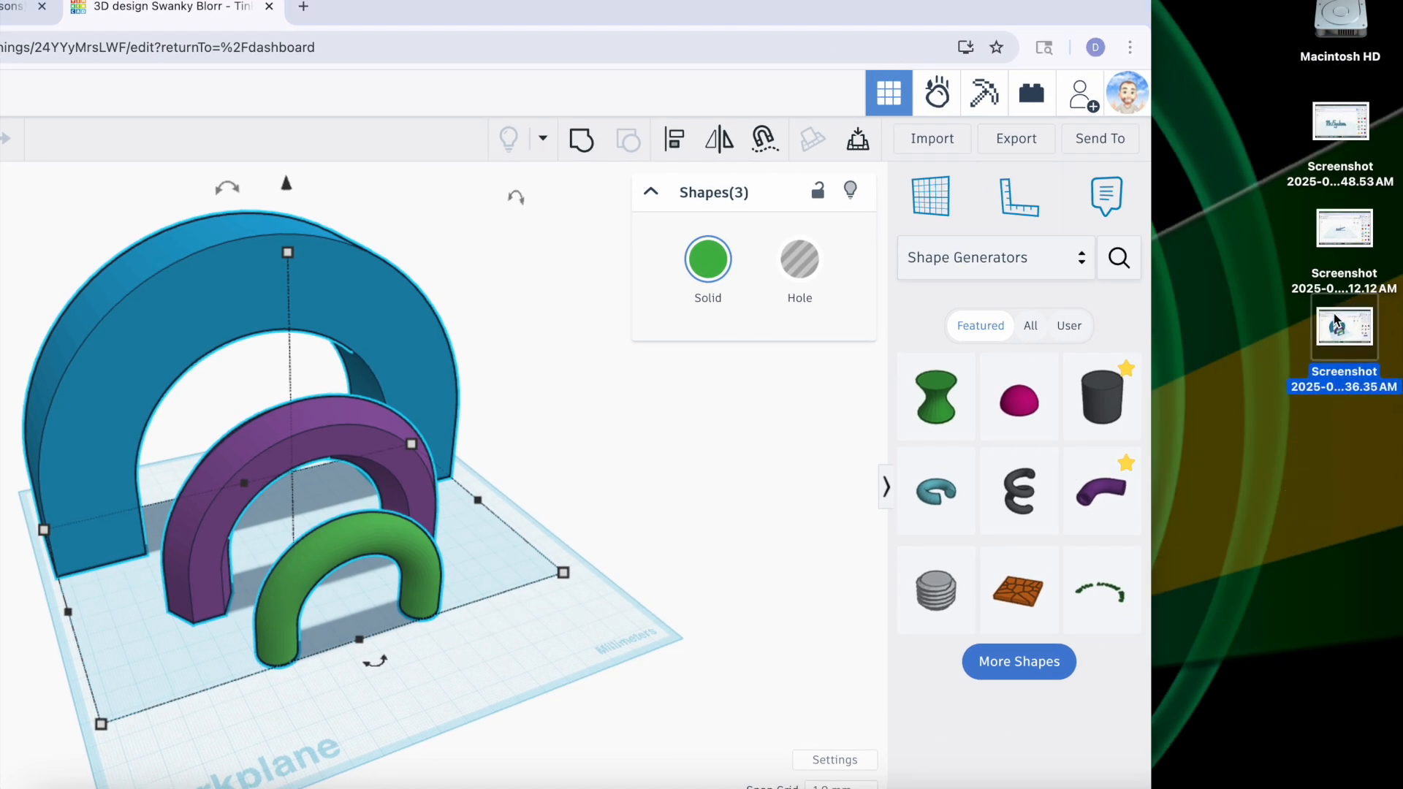
left_click(1334, 128)
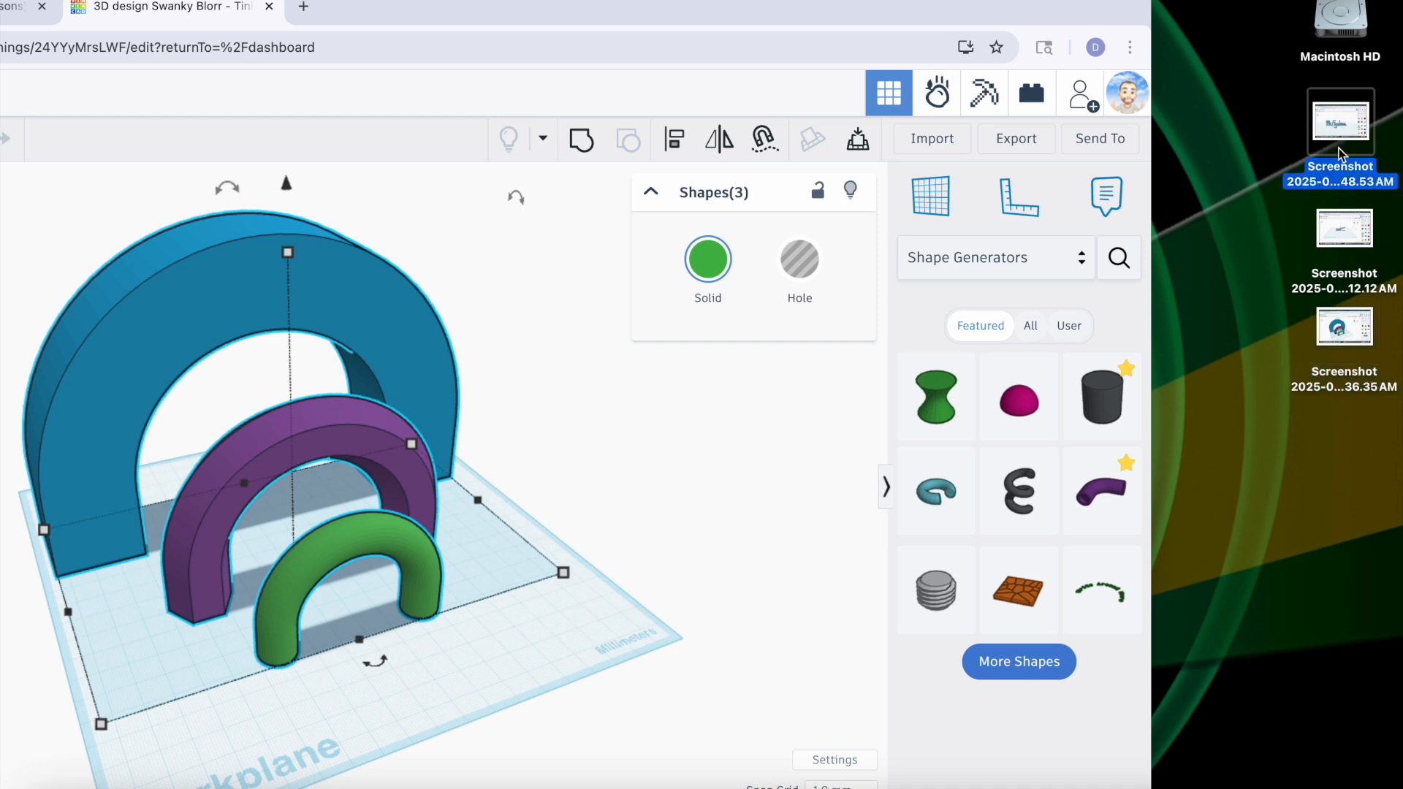
left_click(1352, 234)
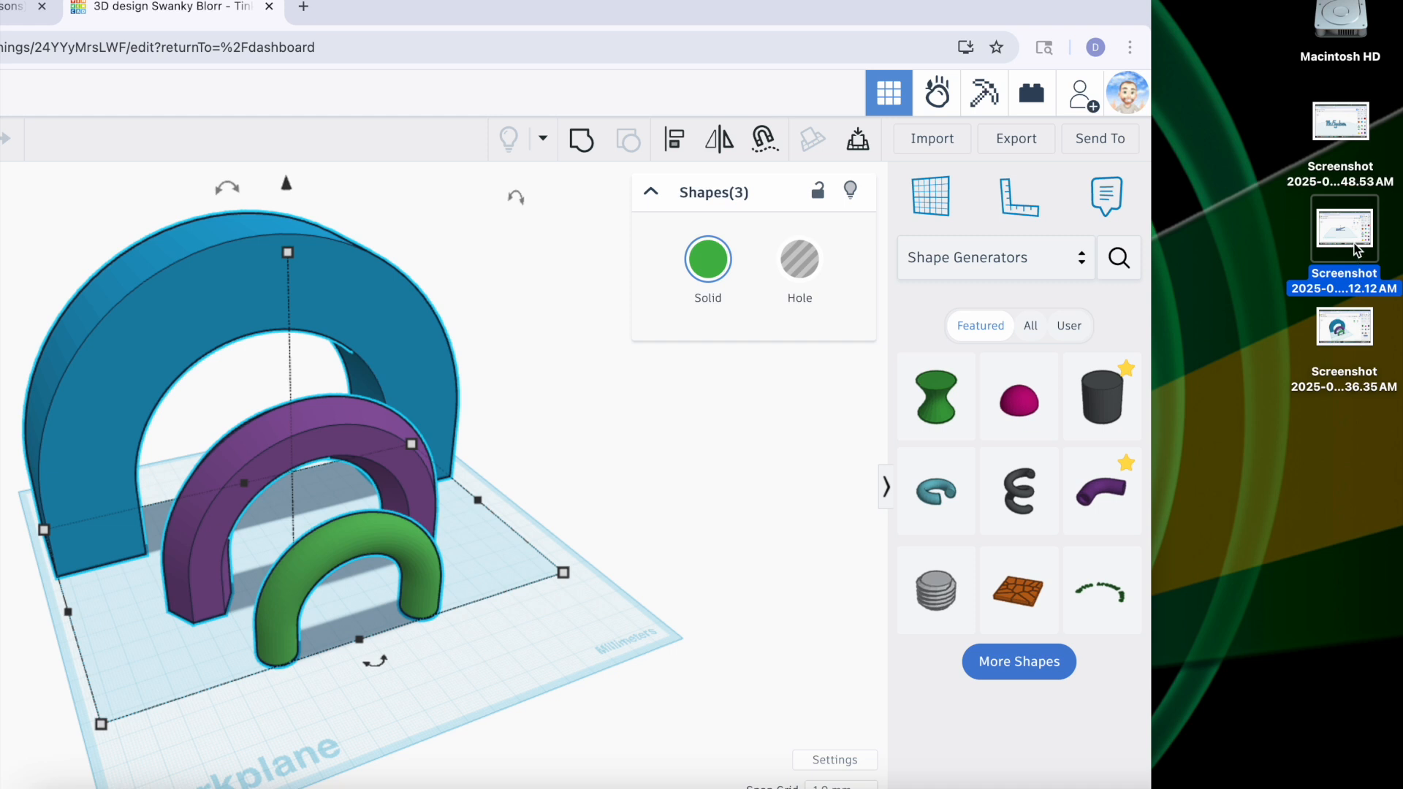
left_click(1330, 332)
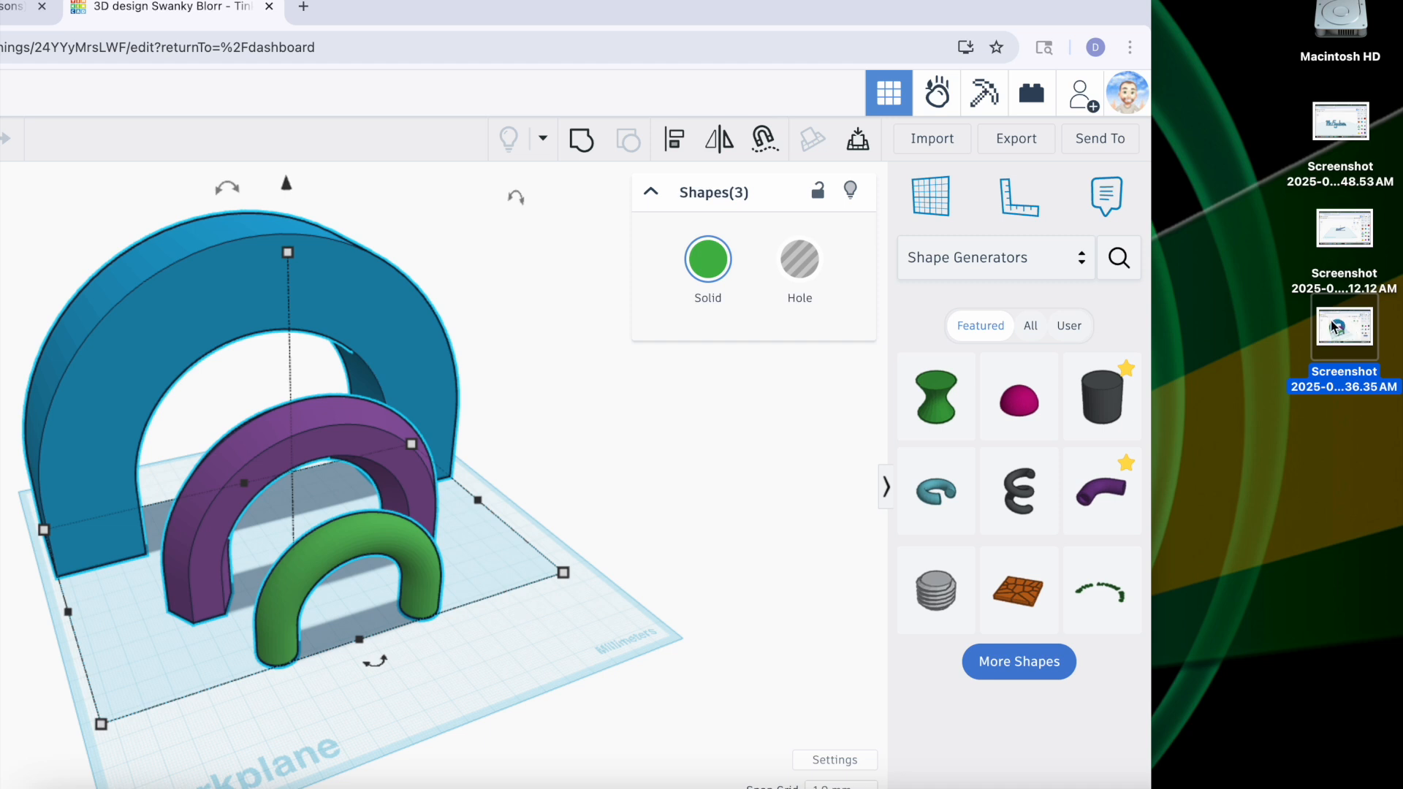
Switch to Google Classroom and open the assignment "Skill: Useful Tools (3 Lessons)" in the 7th Hour Encore (3D Modeling) class.
left_click_drag(962, 20, 1094, 4)
left_click(109, 1)
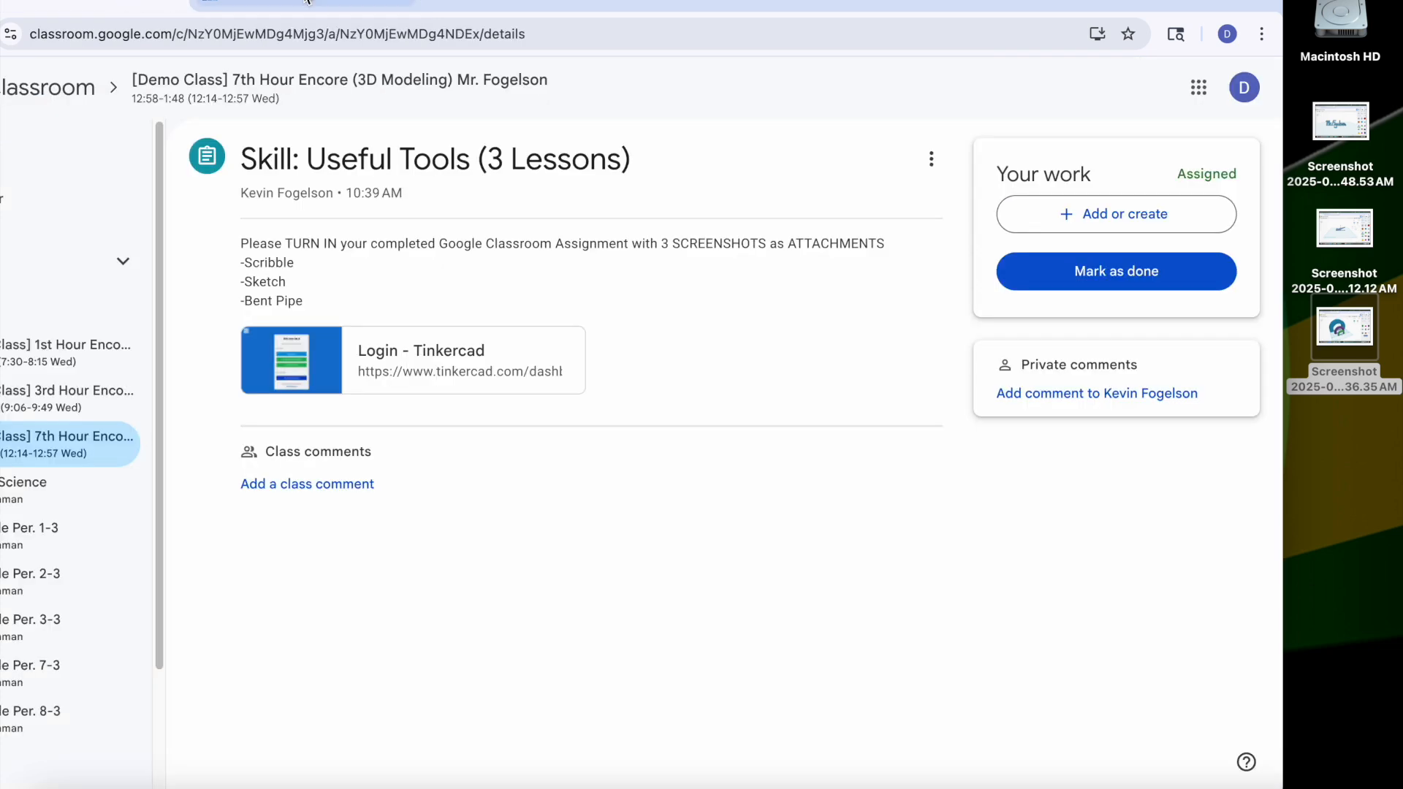
left_click_drag(438, 2, 534, 26)
left_click(168, 88)
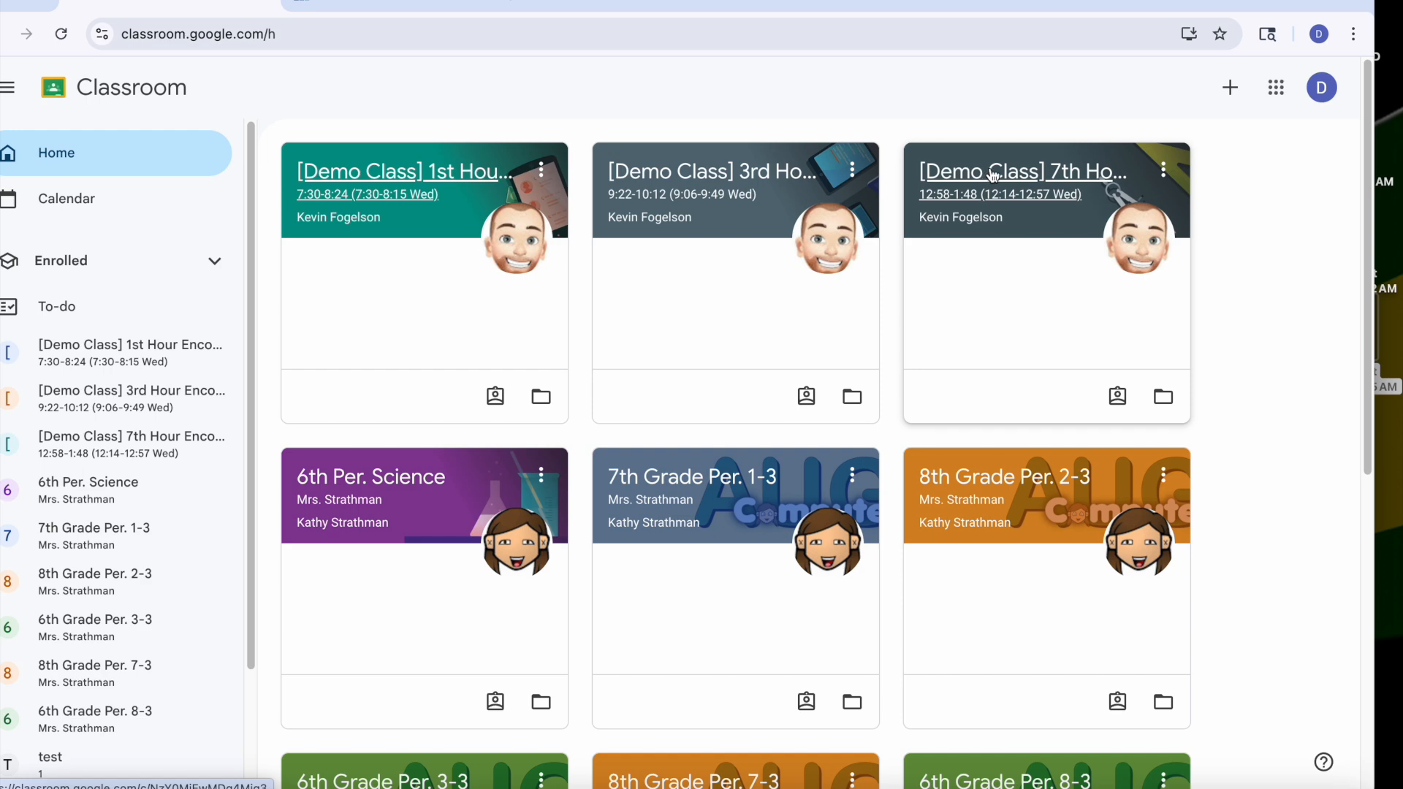
left_click(990, 176)
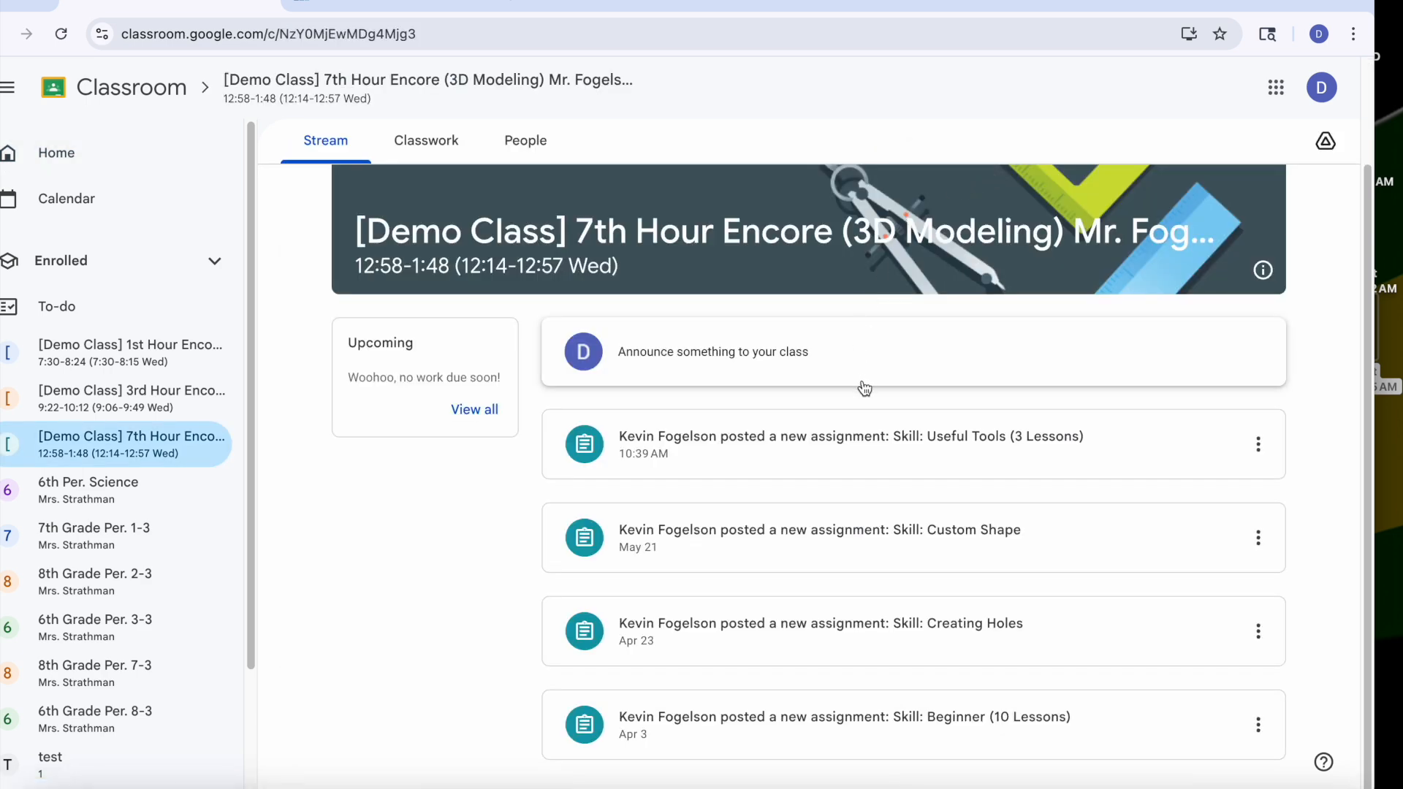
left_click(894, 450)
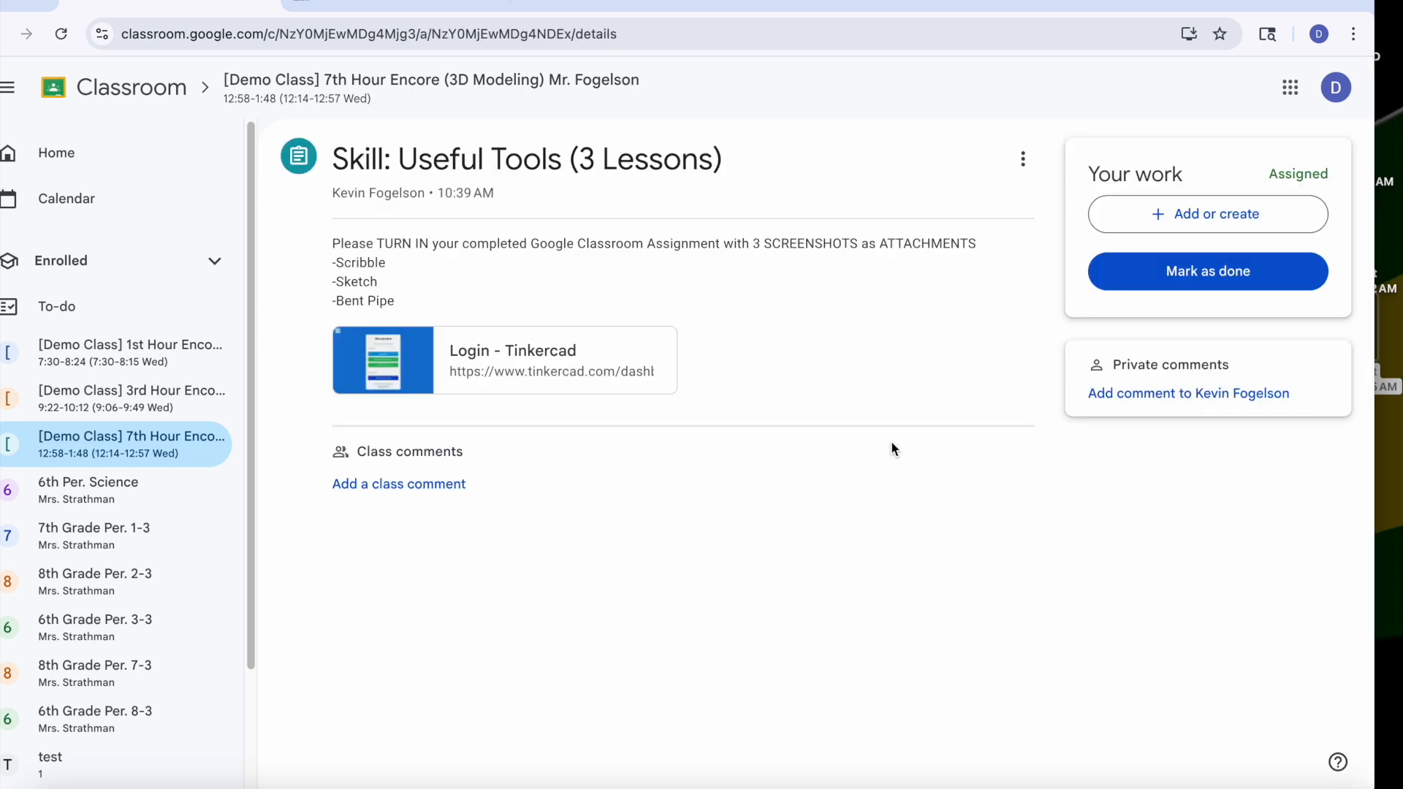
Attach the three desktop screenshots to the assignment as uploaded files.
left_click(1107, 227)
left_click(1137, 361)
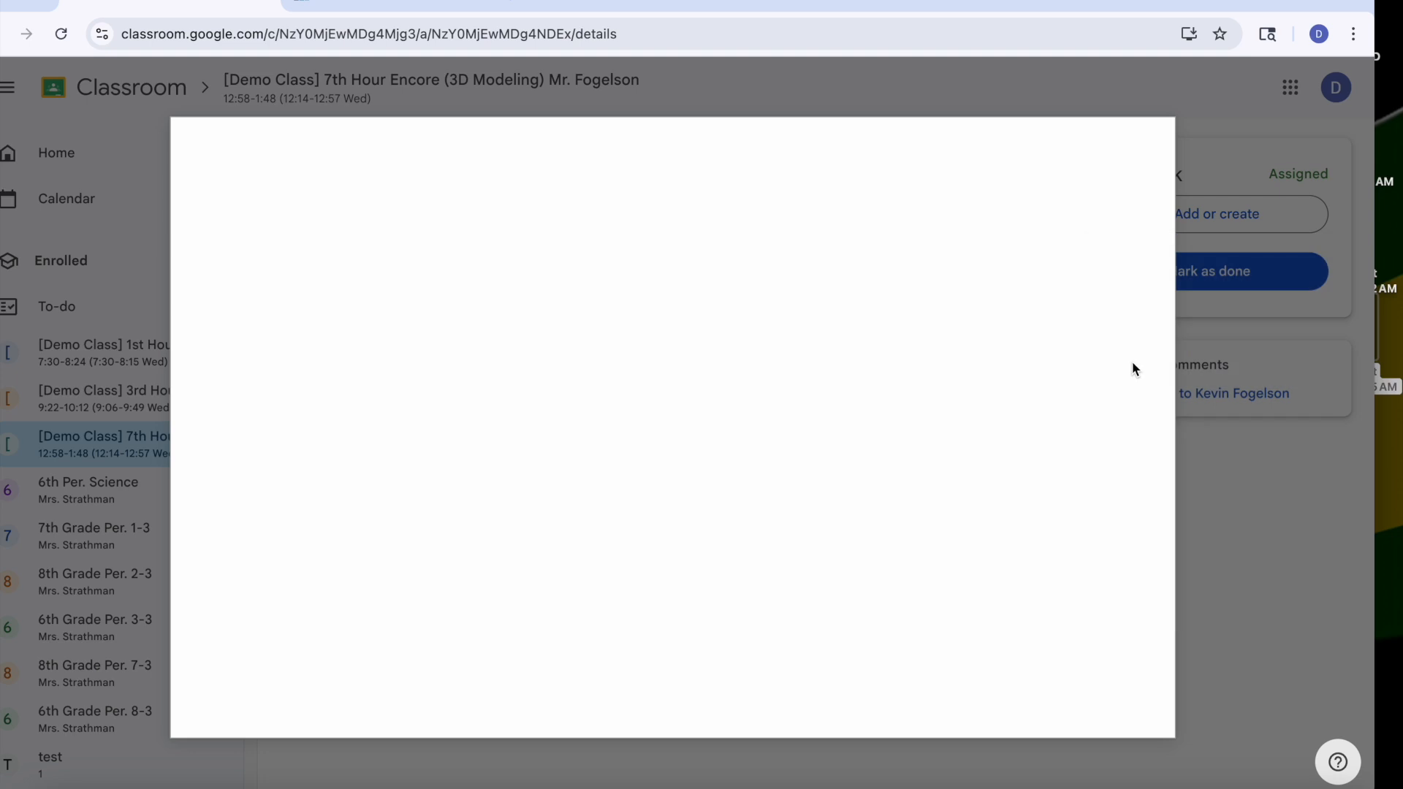
left_click_drag(1096, 1, 864, 2)
left_click_drag(1270, 103, 1366, 386)
left_click_drag(1334, 130, 617, 309)
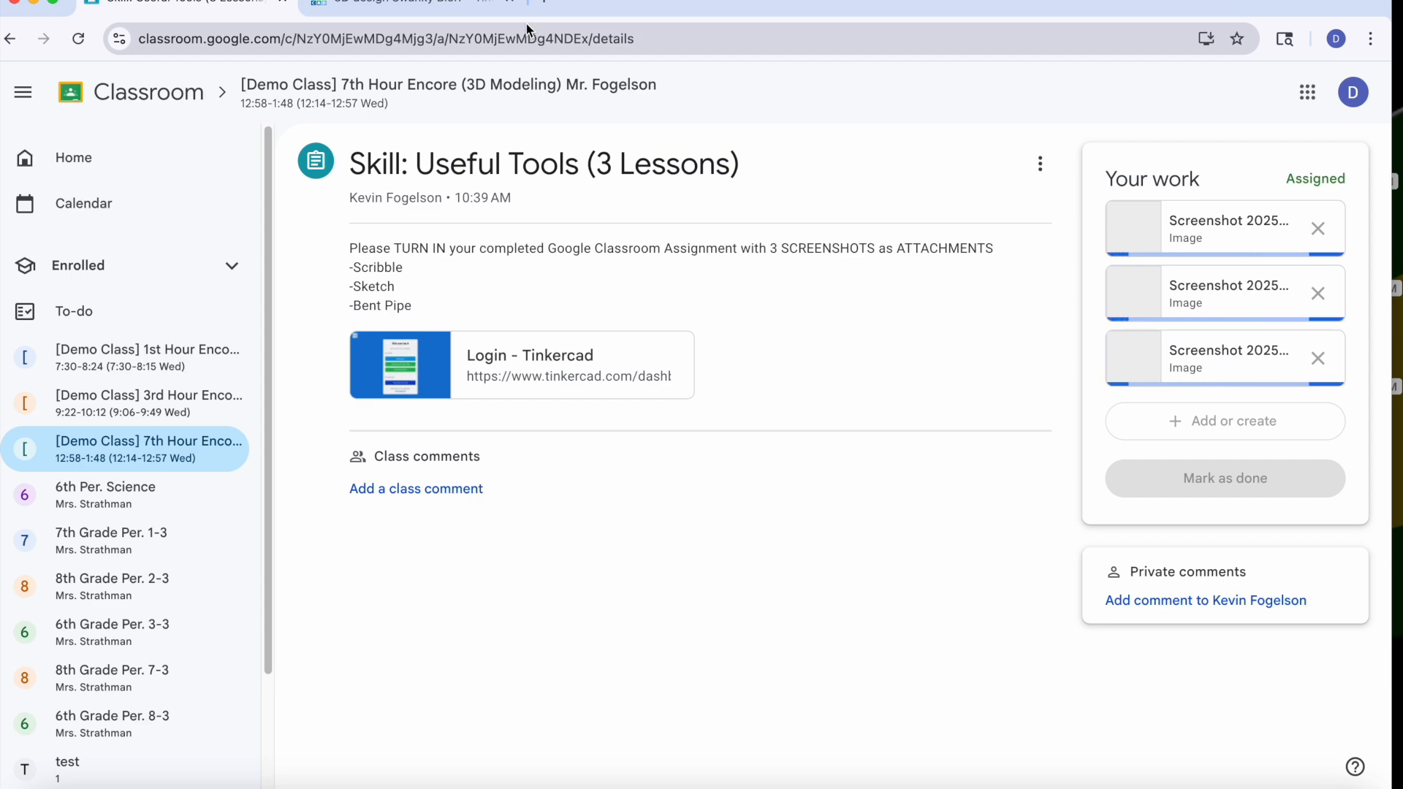
Turn in the "Skill: Useful Tools (3 Lessons)" assignment with its three screenshot attachments.
left_click(54, 3)
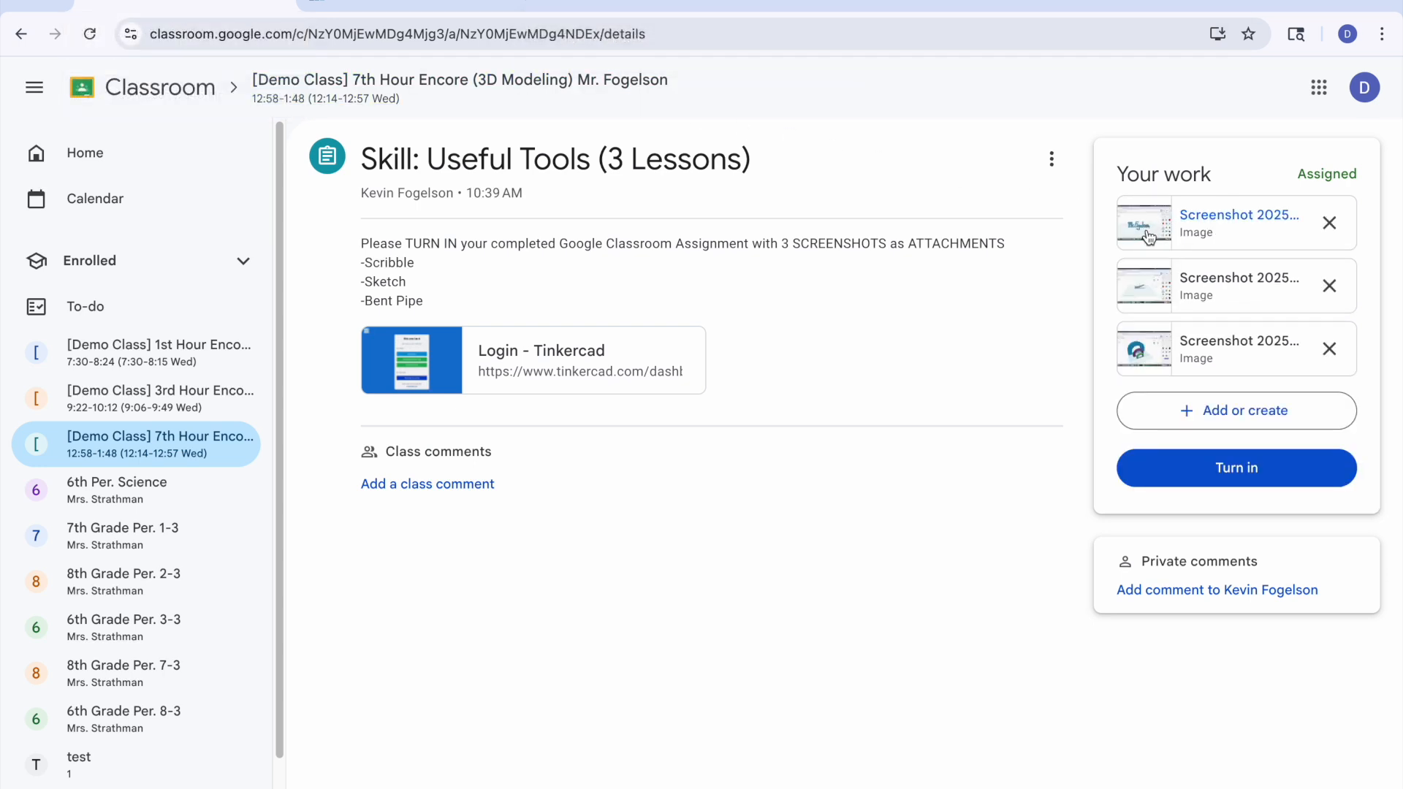
left_click(1200, 474)
left_click(893, 559)
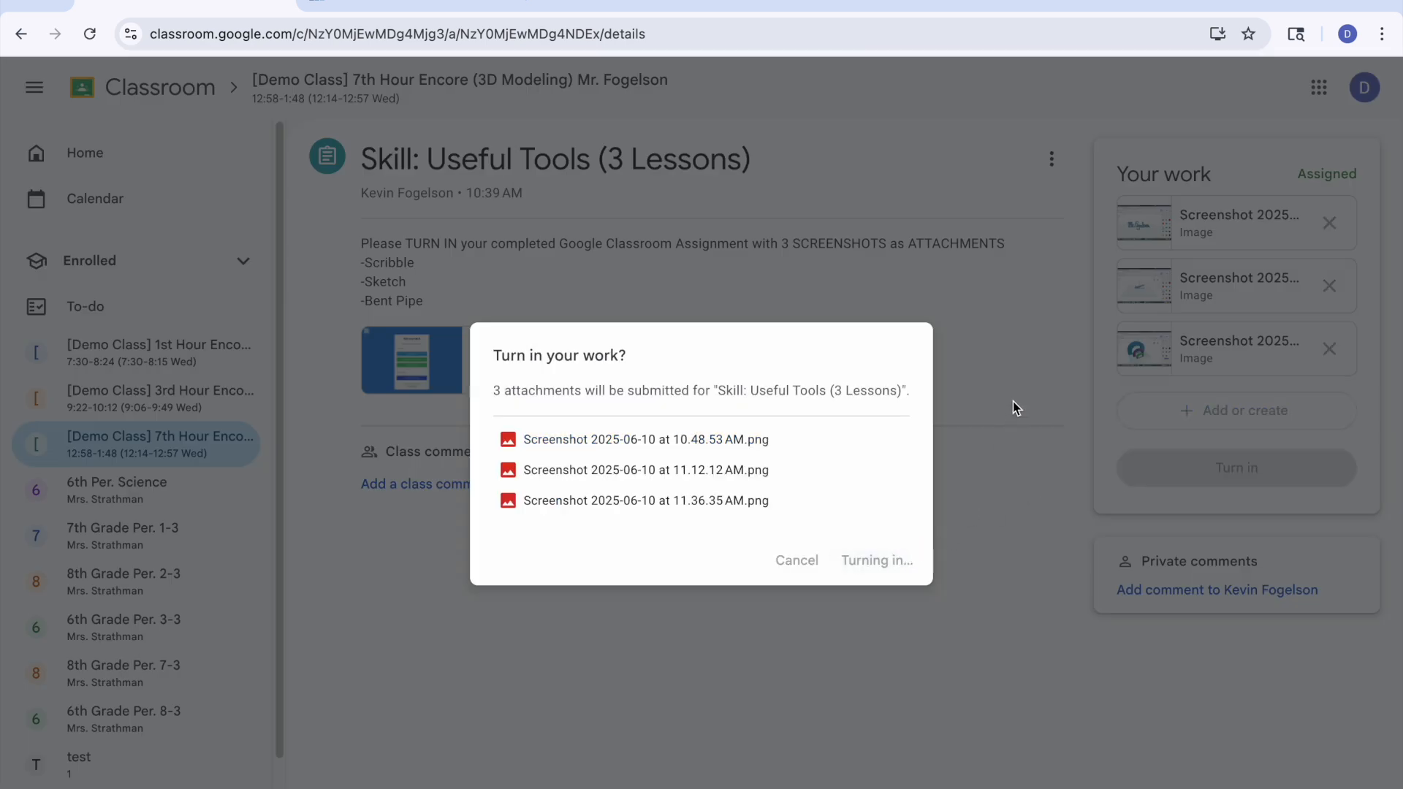